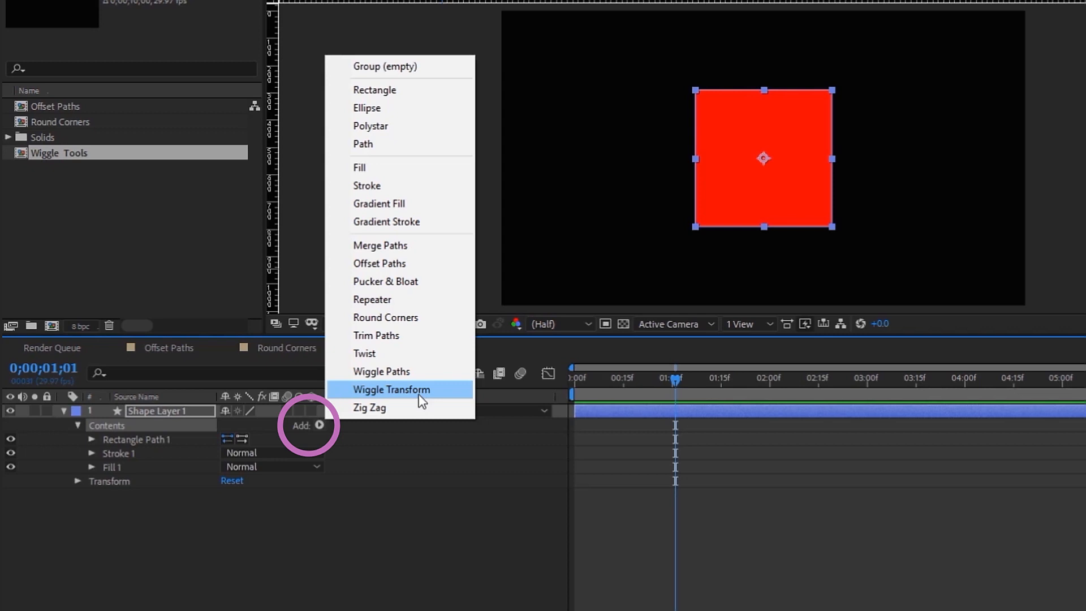
Step: Add a Wiggle Paths operator to Shape Layer 1, expand its properties and look over the Points options
left_click(391, 371)
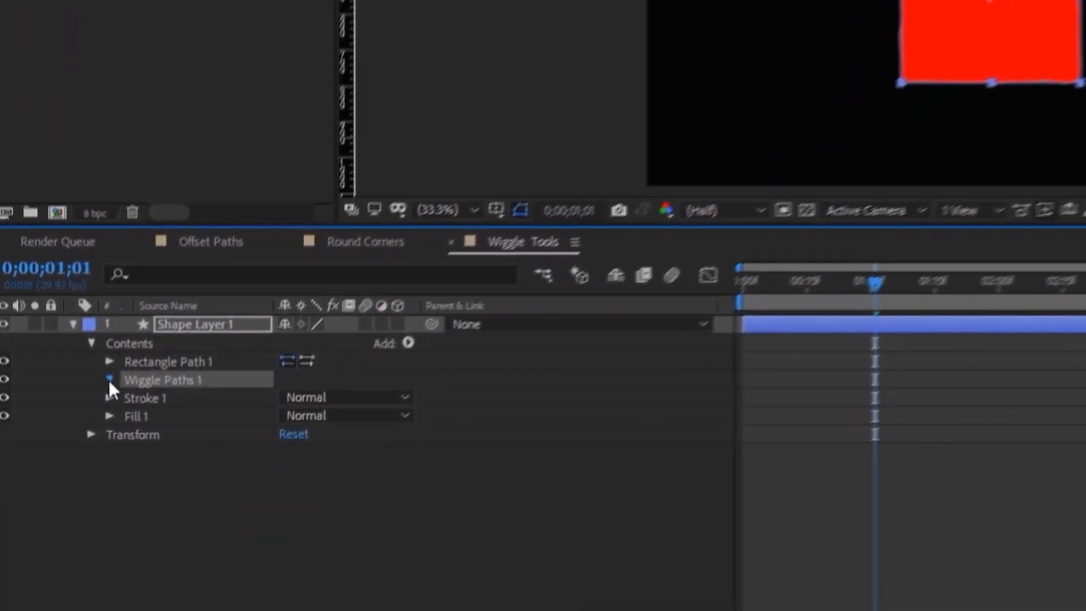
left_click(109, 379)
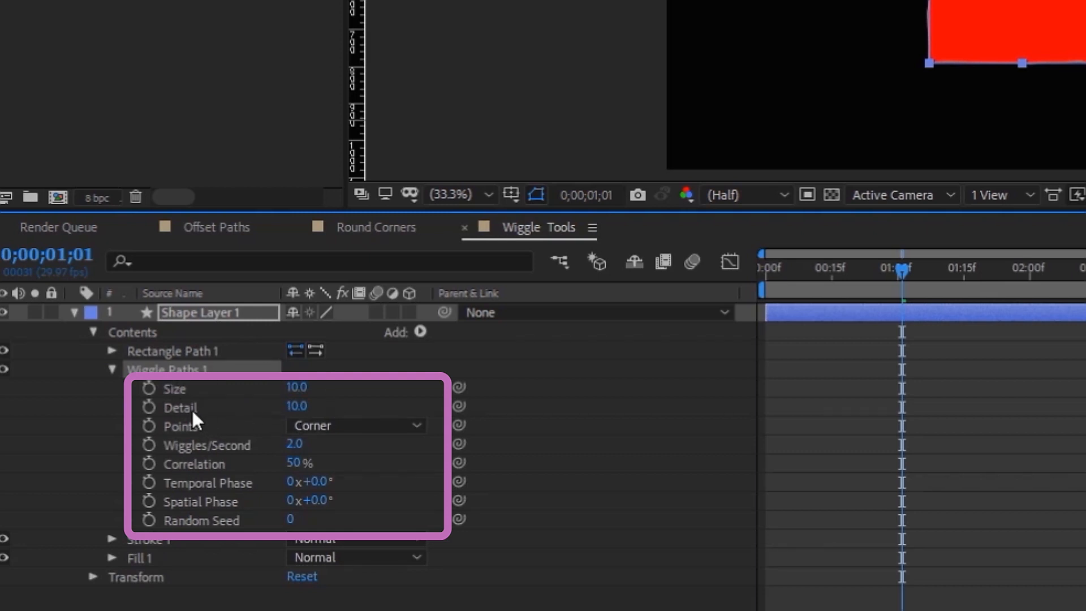
left_click(334, 425)
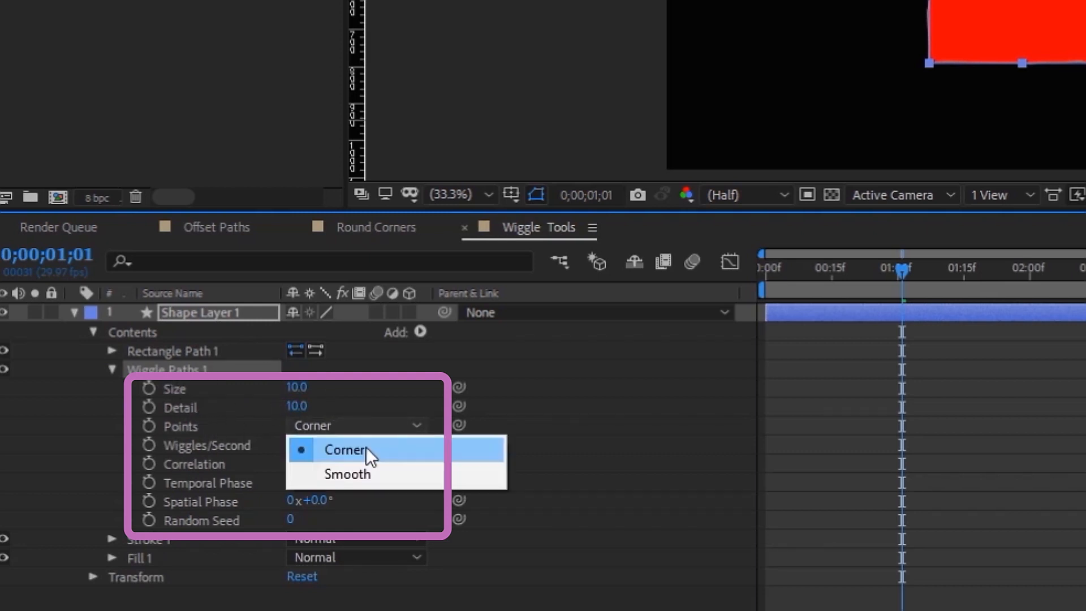
left_click(507, 403)
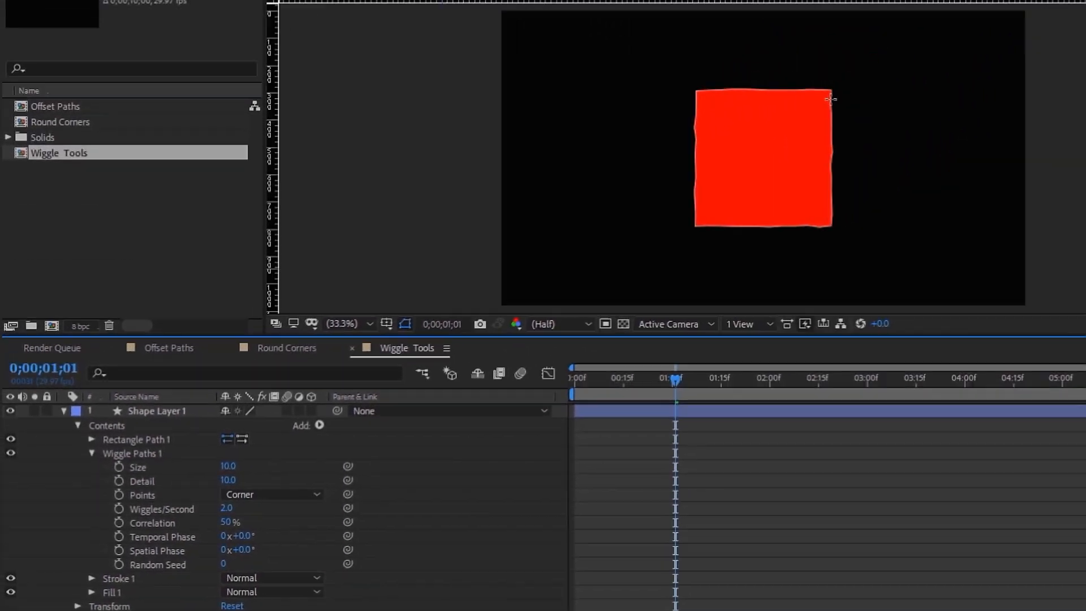
Step: Set the Wiggle Paths Size to 78 and its Detail to 47
scroll(887, 68, "up", 2)
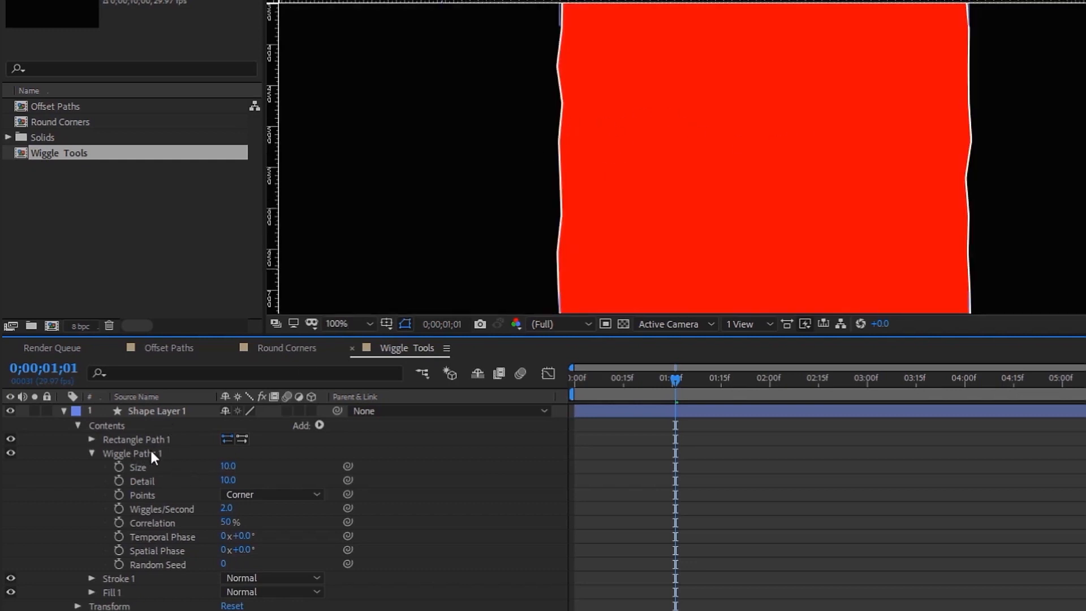
key("comma")
key("comma")
left_click_drag(227, 467, 252, 473)
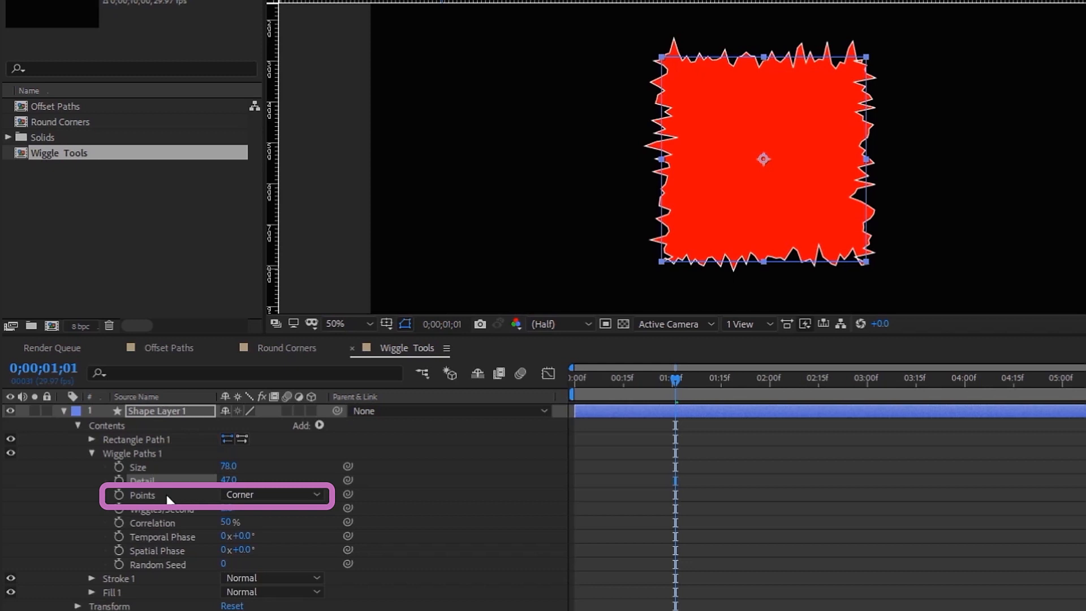
Step: Switch the Wiggle Paths Points type to Smooth and raise Detail to 71
left_click(260, 496)
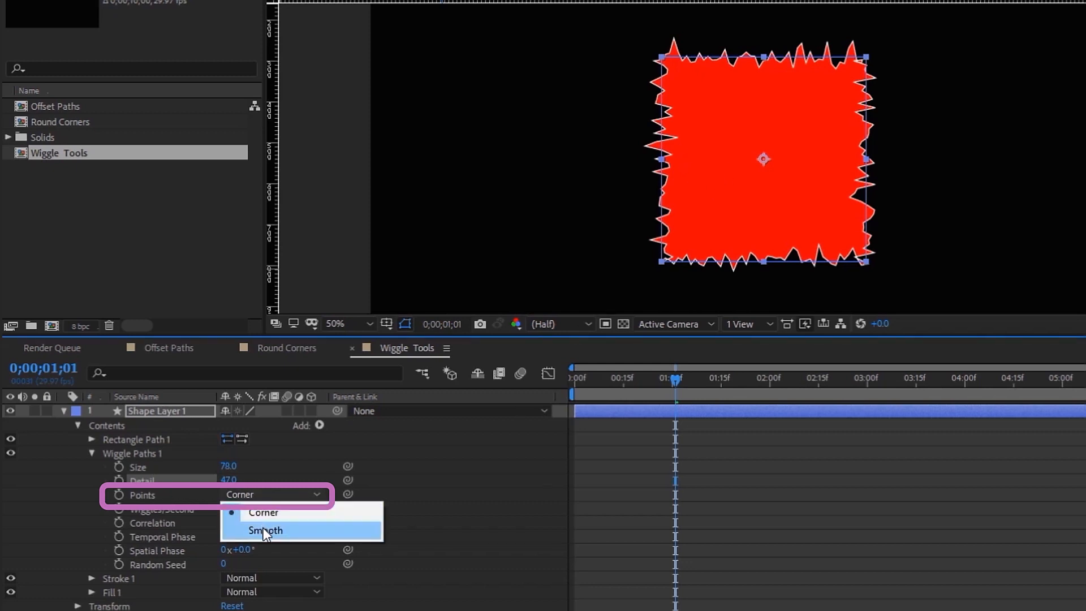
left_click(258, 528)
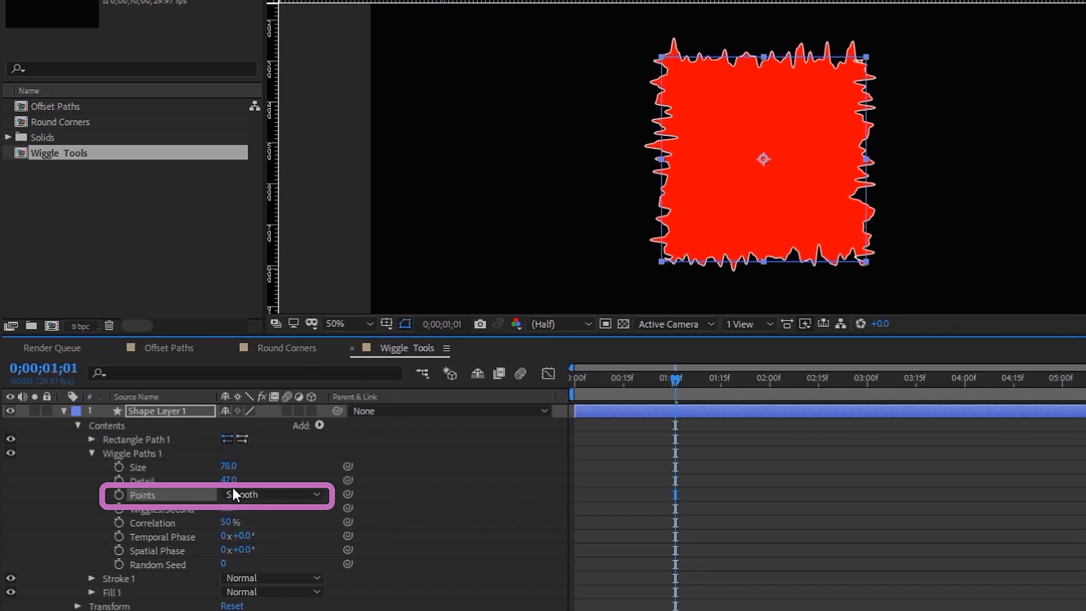
mouse_move(230, 480)
left_mouse_down()
mouse_move(162, 477)
mouse_move(218, 475)
left_mouse_up()
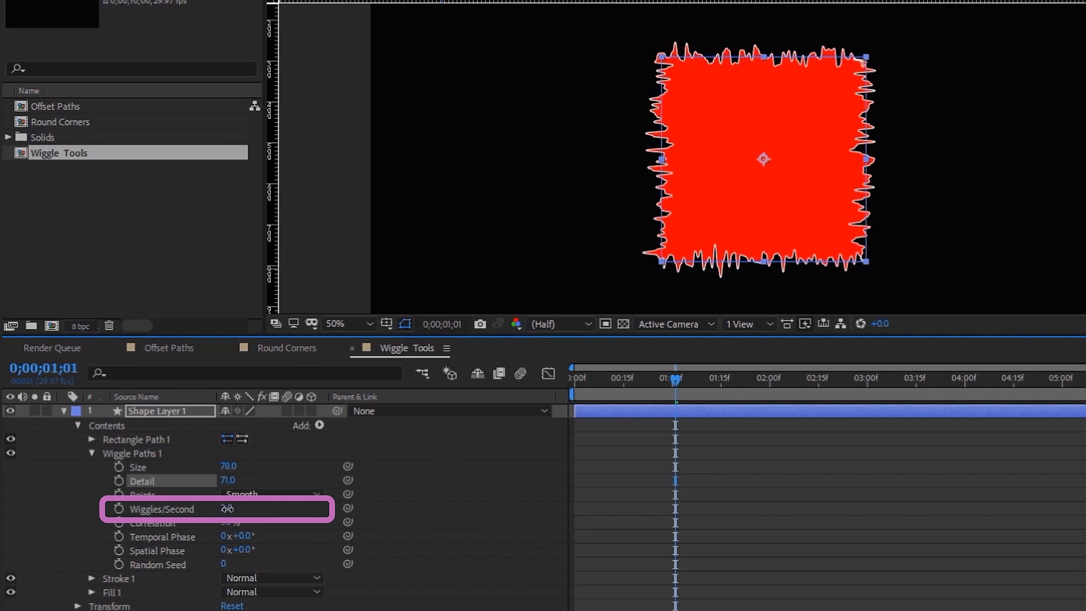
Step: Set the Wiggle Paths rate to 5 wiggles per second and Correlation to 100%
left_click(227, 509)
type("5")
key("Return")
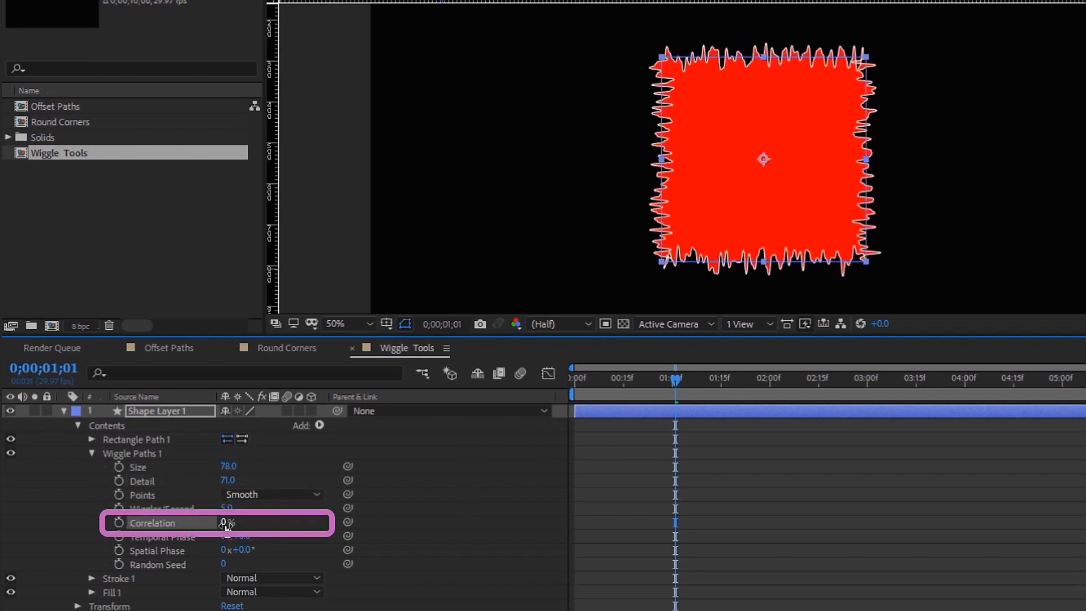
left_click_drag(225, 522, 266, 521)
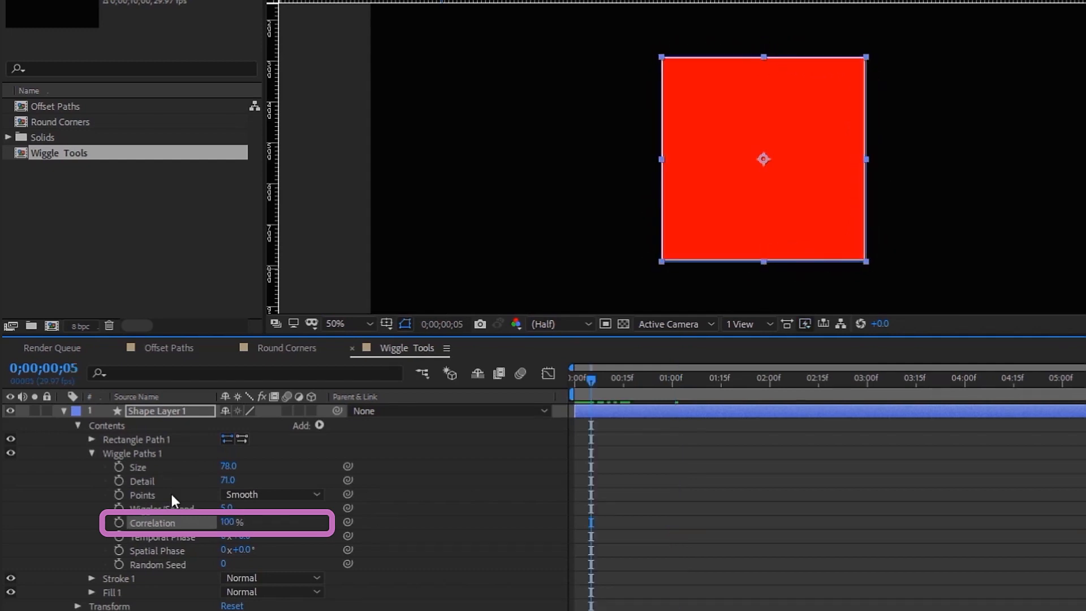
Step: Set Correlation to 94%, Temporal Phase to 6° and Spatial Phase to 283°, and preview a work area ending at 0;00;01;00
mouse_move(242, 536)
left_mouse_down()
mouse_move(246, 552)
mouse_move(315, 537)
mouse_move(210, 521)
mouse_move(331, 551)
left_mouse_up()
left_click(671, 379)
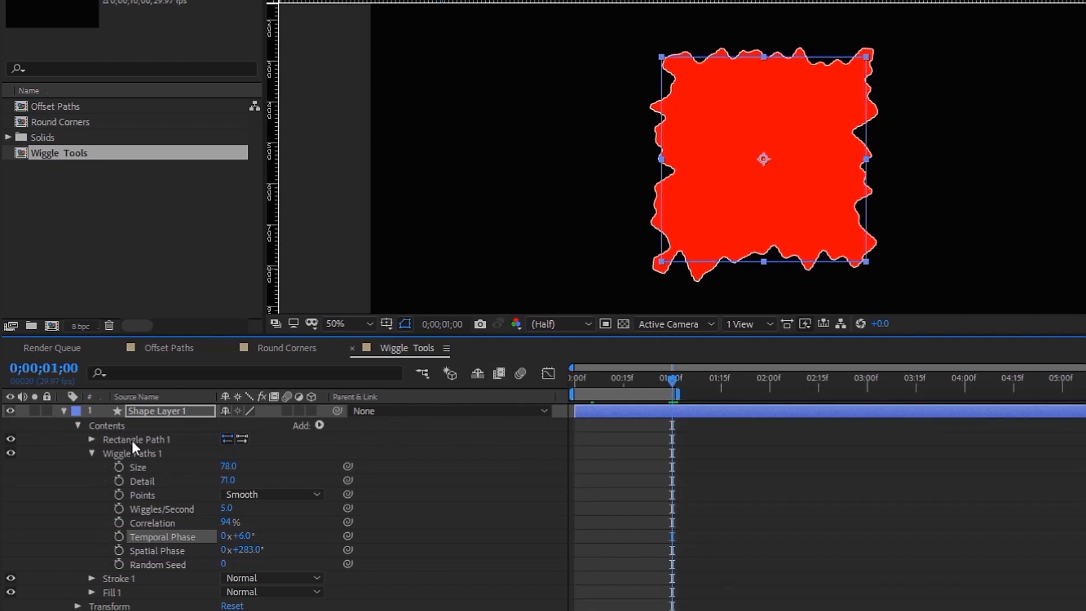
key("space")
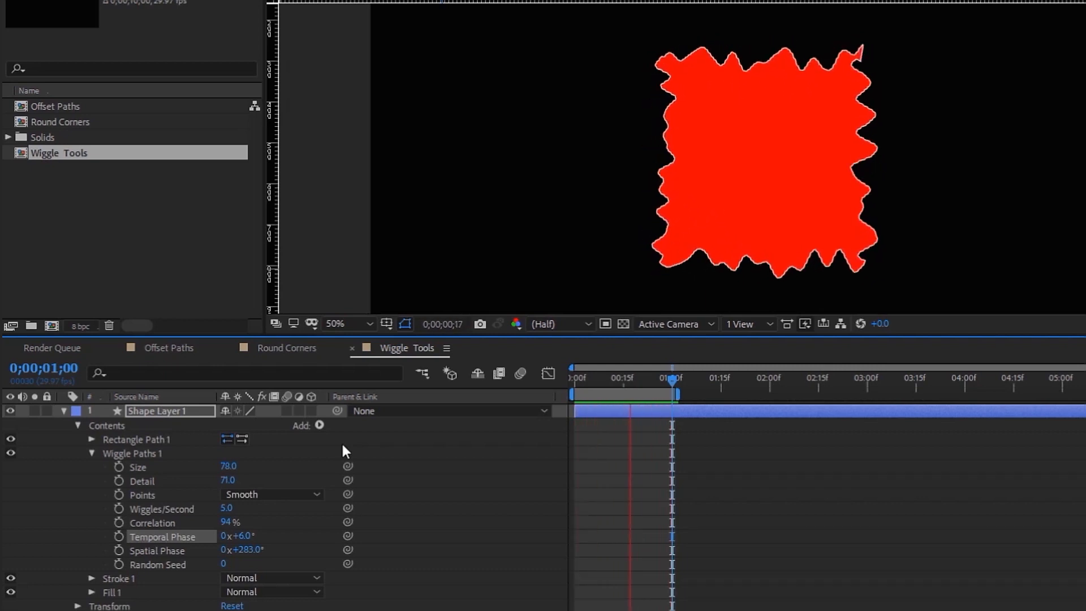
Step: Try Wiggles/Second at 0 during playback and restore it to 5
left_click(227, 508)
type("0")
key("Return")
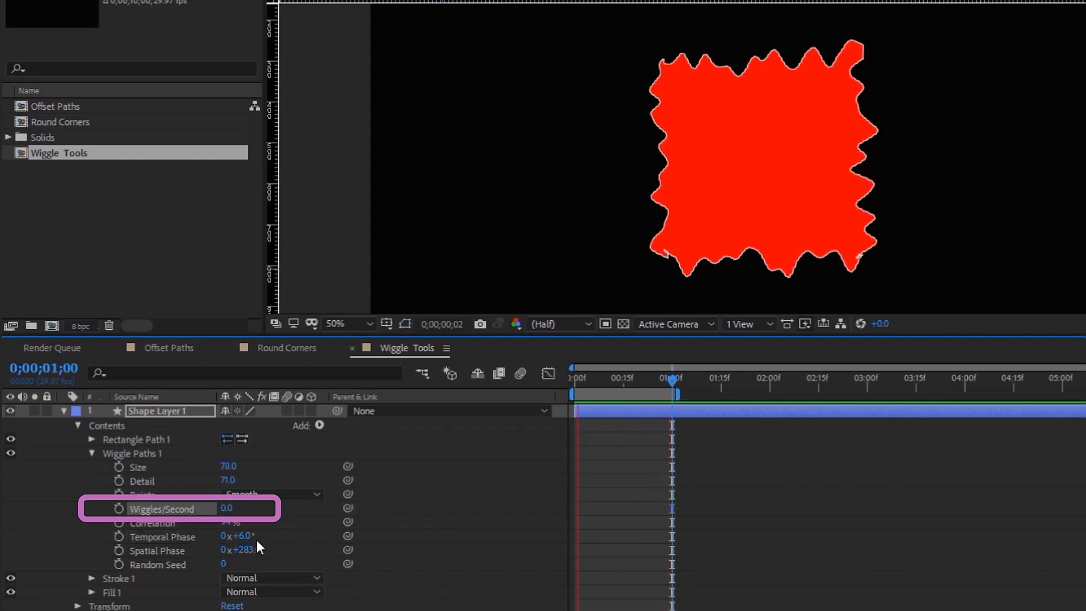
left_click(226, 508)
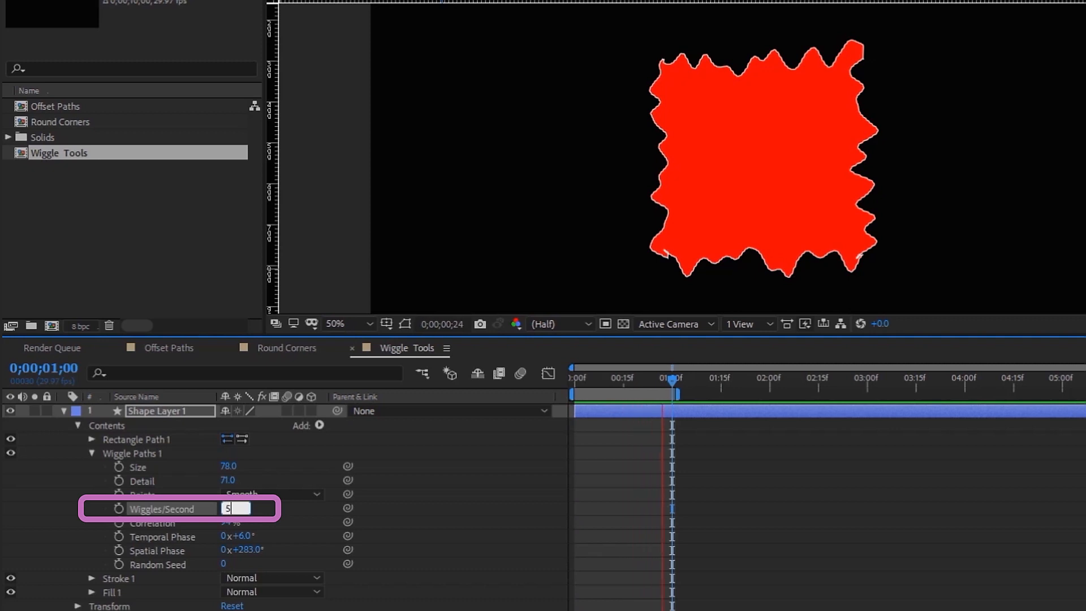
key("Return")
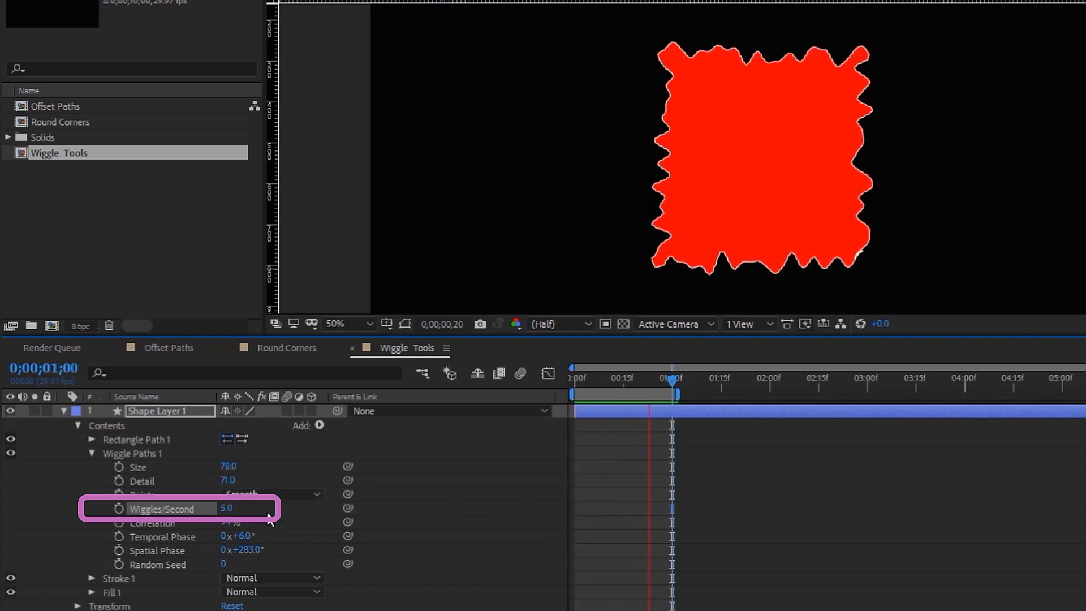
Step: Try the Wiggle Paths Wiggles/Second at 2 and at 150 during playback
left_click(234, 511)
type("2")
key("Return")
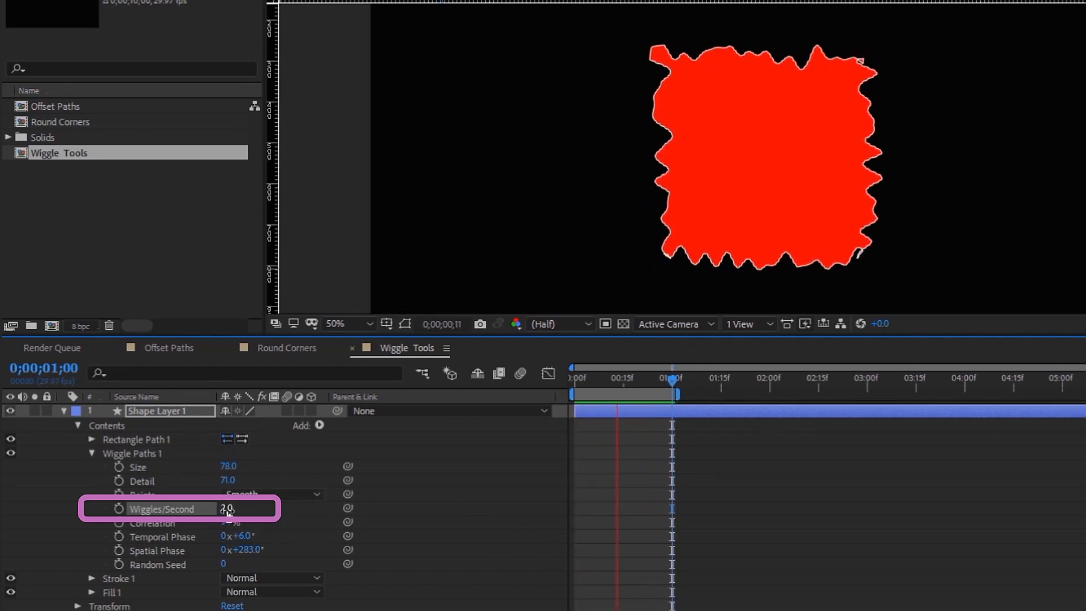
left_click(228, 509)
type("150")
key("Return")
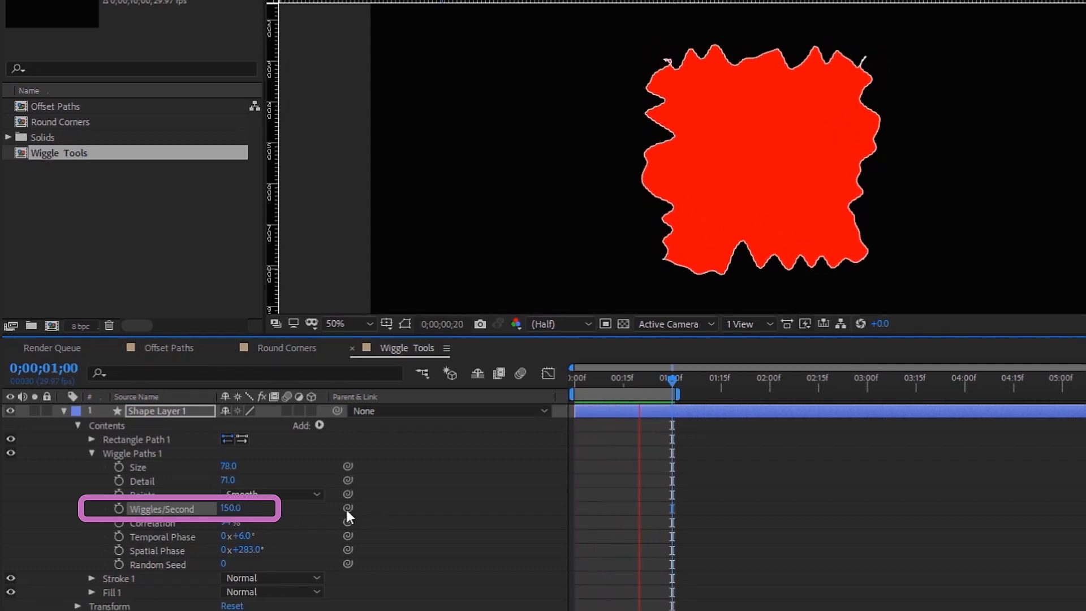
Step: Stop the preview and set the Wiggle Paths Wiggles/Second to 2
left_click(230, 508)
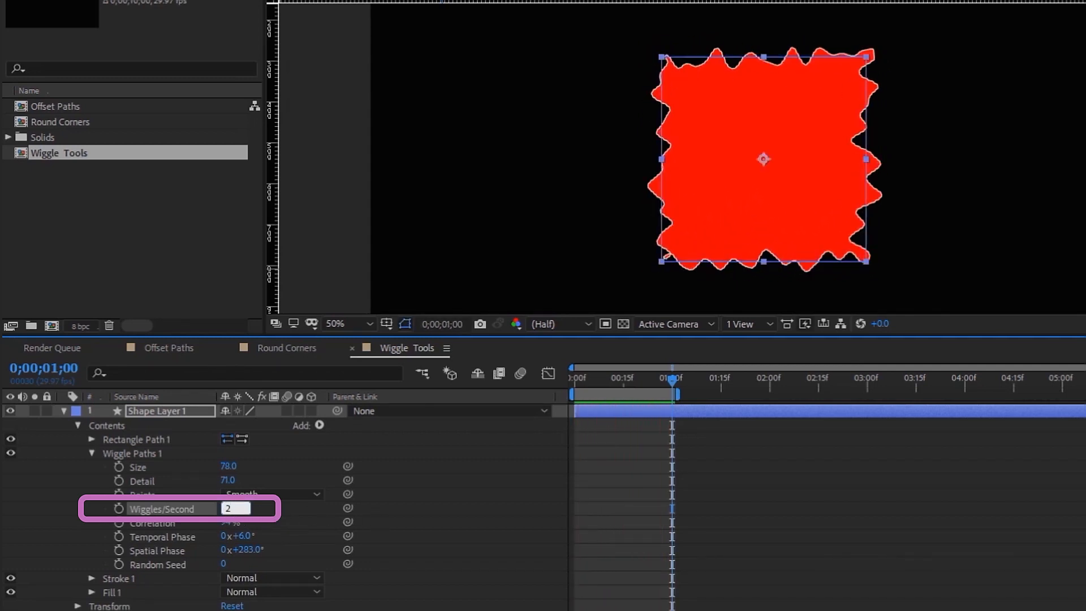
type("2")
key("Return")
Step: Keyframe the Wiggle Paths Size at 78 at 0;00;01;00 and at 2 on the first frame
left_click(119, 466)
key("Home")
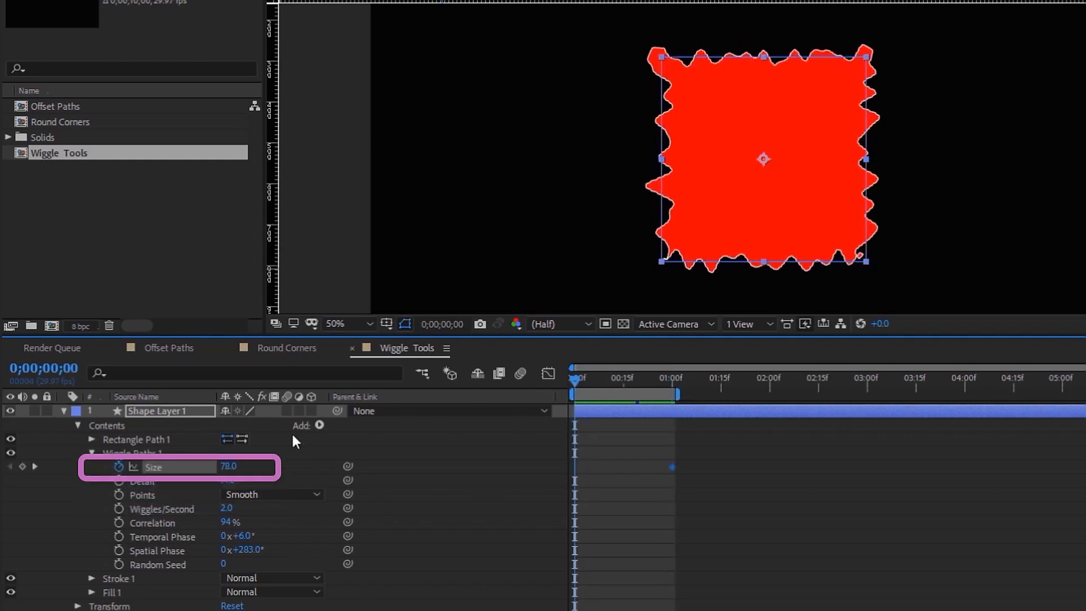
left_click(230, 465)
type("2")
key("Return")
Step: Add a Size keyframe of 2 at 0;00;02;00 and preview a work area extended past it
key("space")
left_click_drag(687, 399, 798, 396)
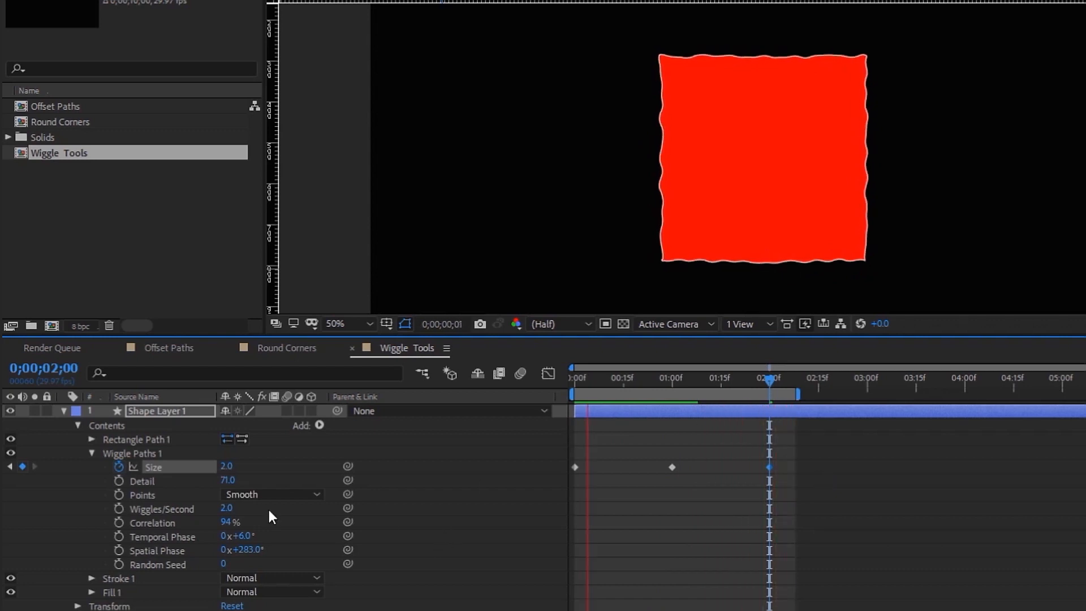
key("space")
Step: Replace Wiggle Paths on Shape Layer 1 with a Wiggle Transform operator and expand its properties and Transform group
left_click(144, 450)
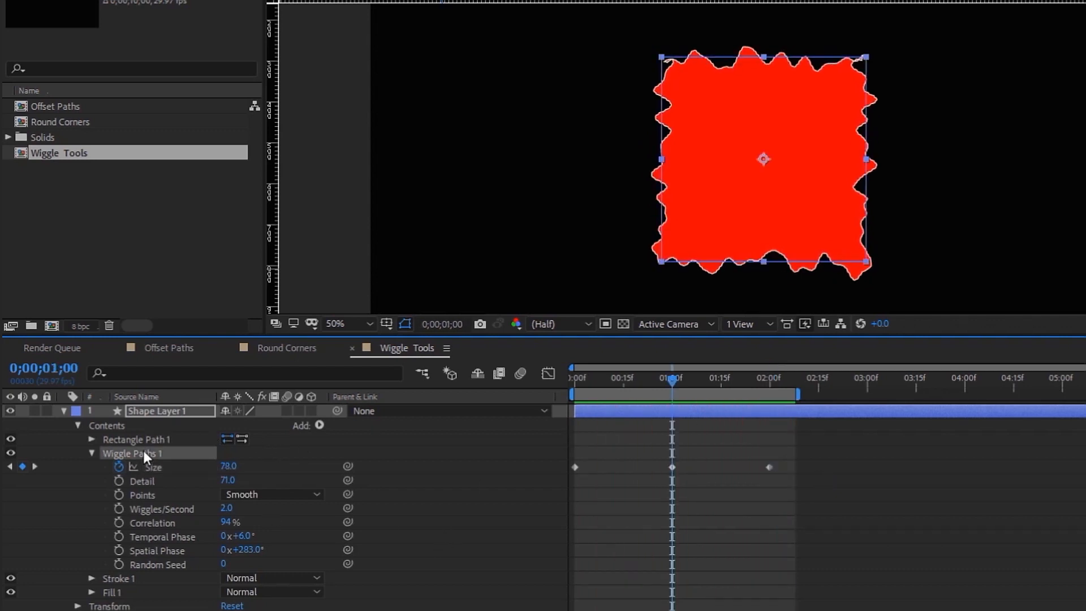
key("Delete")
left_click(319, 425)
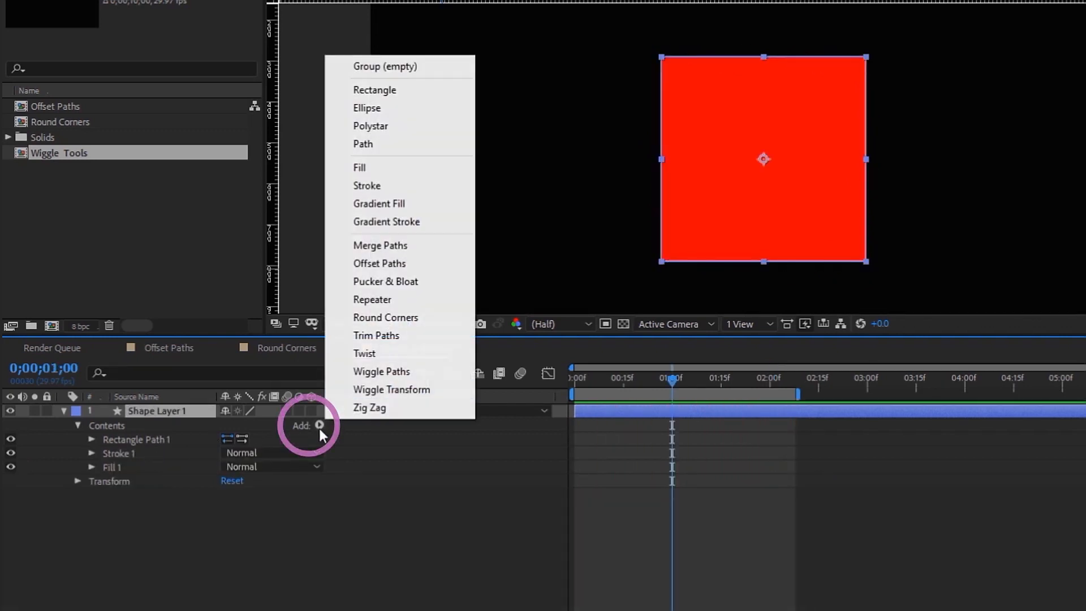
left_click(403, 391)
left_click(91, 454)
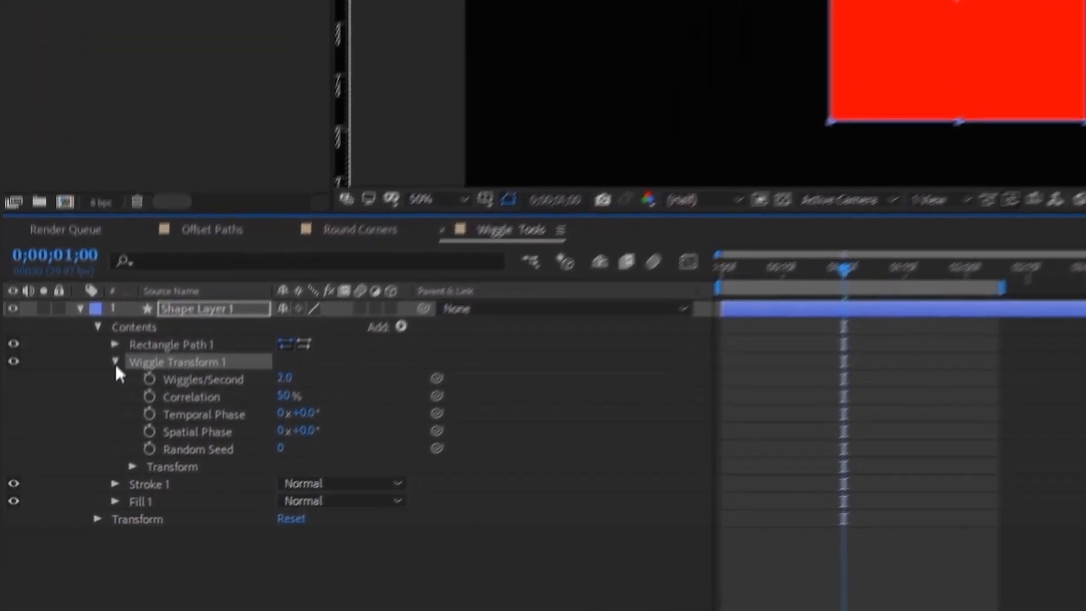
left_click(105, 536)
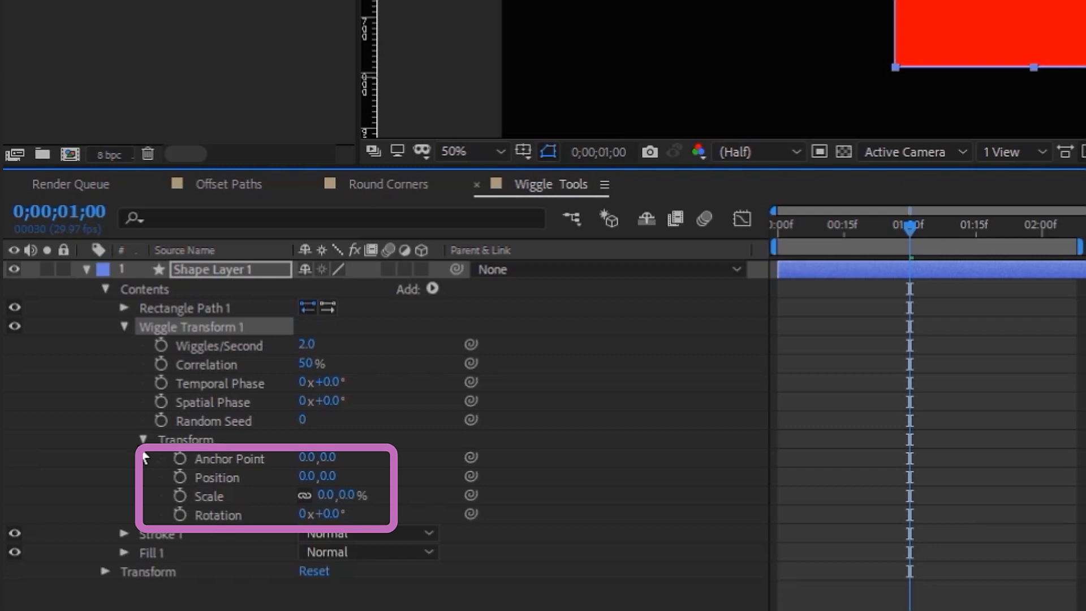
Step: Preview the shape up to 0;00;00;23 and set the Wiggle Transform's horizontal Position to 215
left_click_drag(780, 228, 888, 228)
key("space")
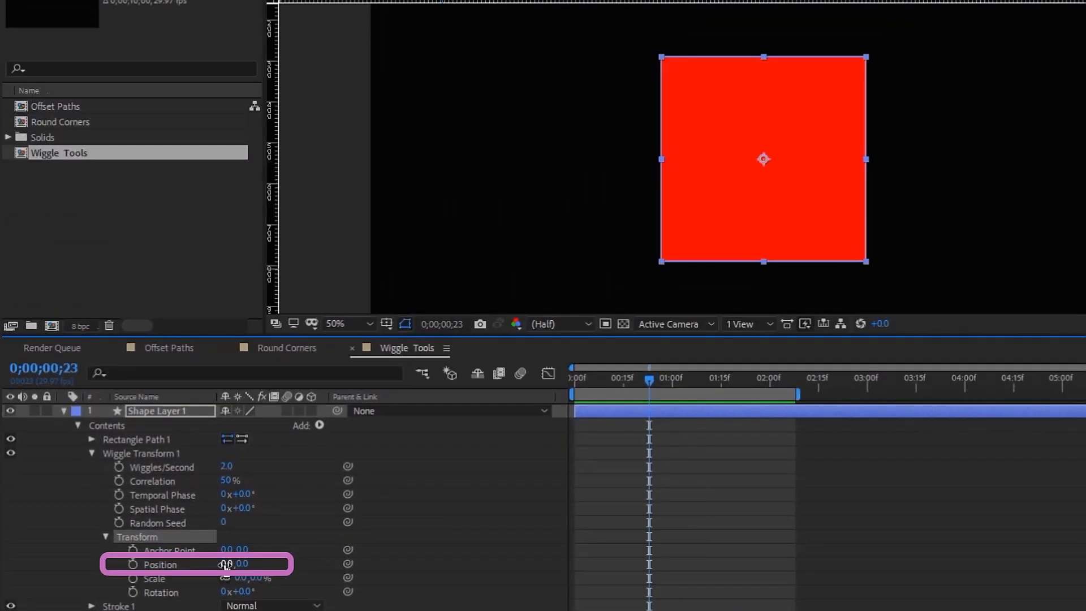
left_click_drag(224, 564, 369, 541)
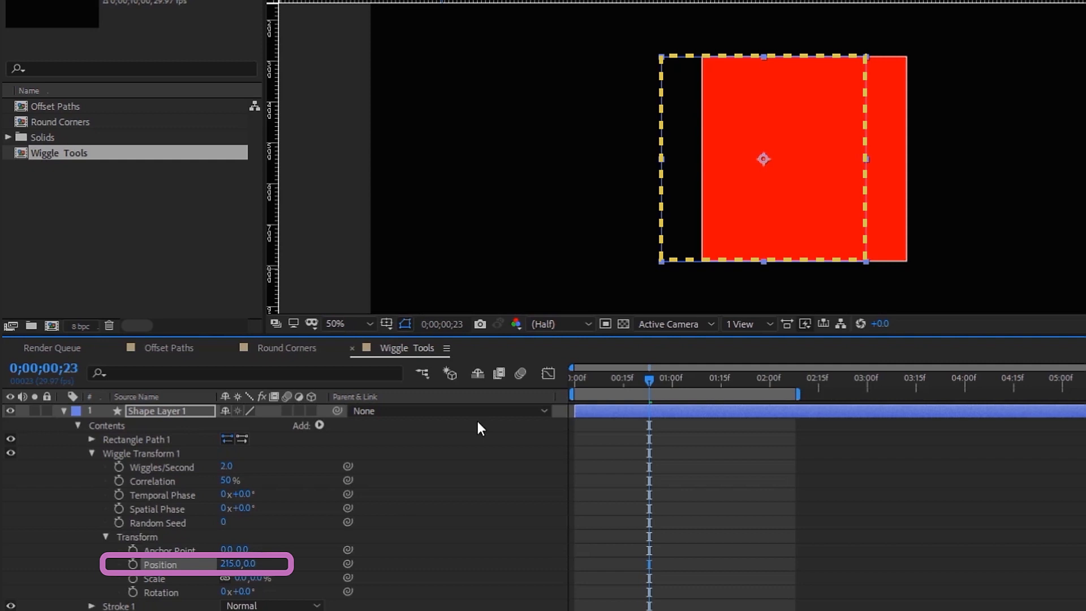
Step: Try shifting Rectangle Path 1's Position horizontally for comparison and reset it to 0
left_click(92, 439)
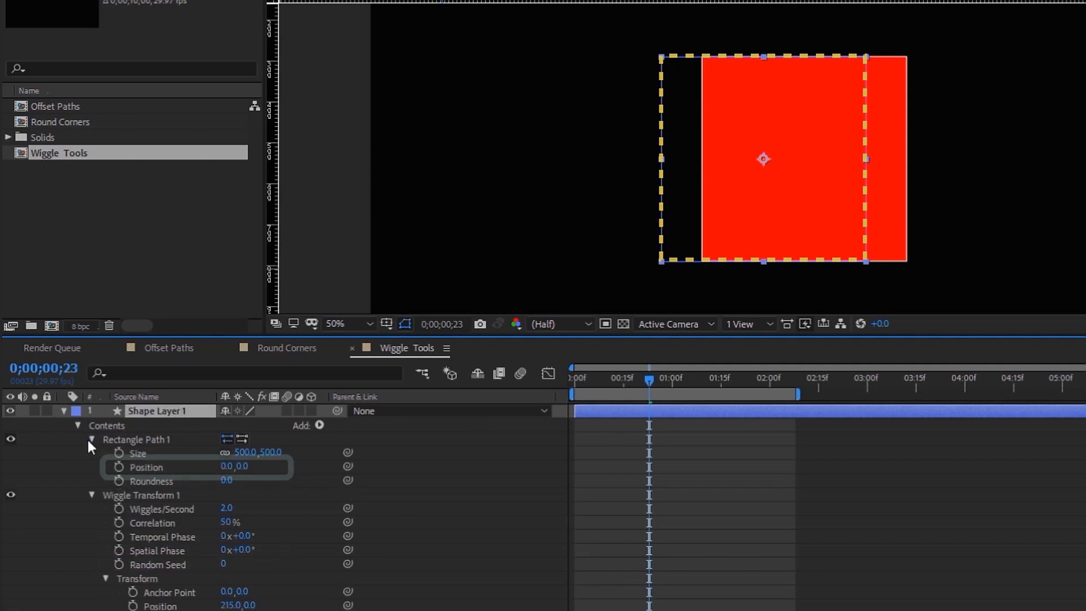
left_click_drag(220, 459, 281, 460)
left_click(225, 466)
type("0")
key("Return")
left_click(92, 440)
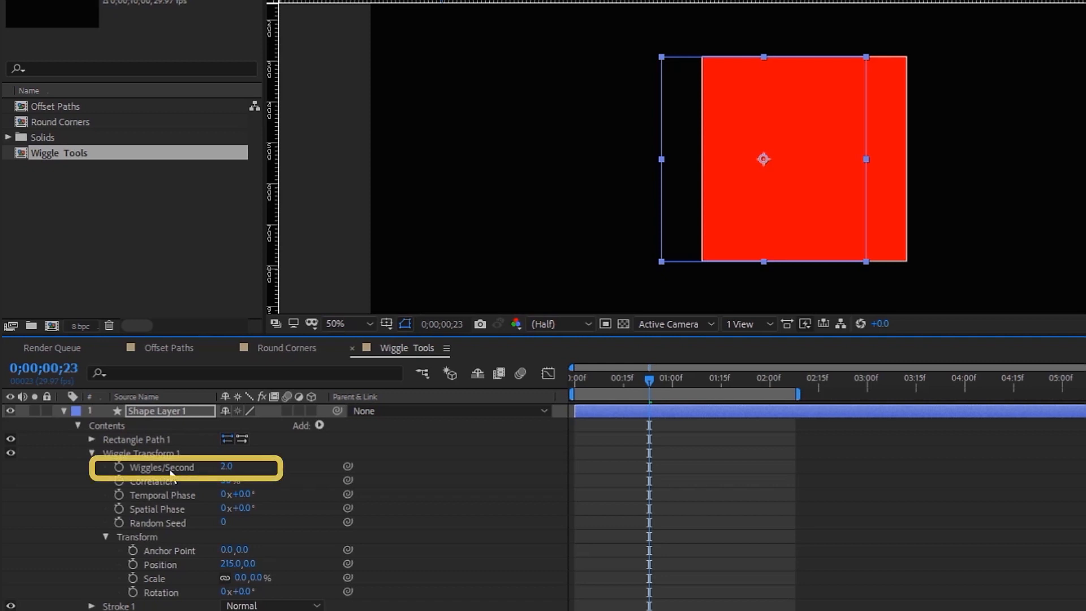
Step: Preview the position wiggle over a work area ending at 0;00;02;00 and set the Wiggle Transform Scale to 150%
left_click(770, 378)
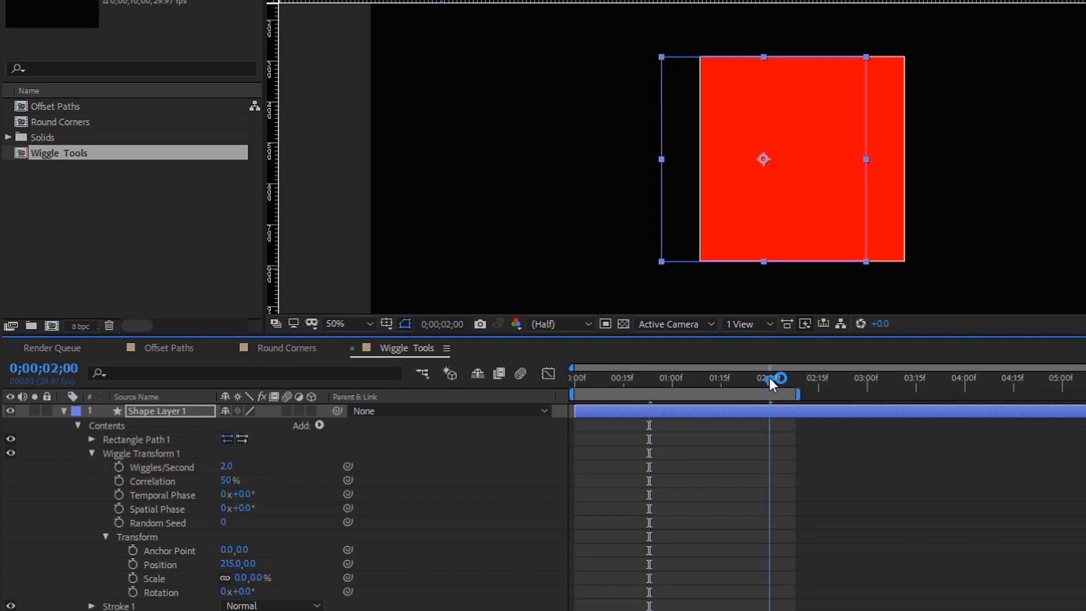
key("space")
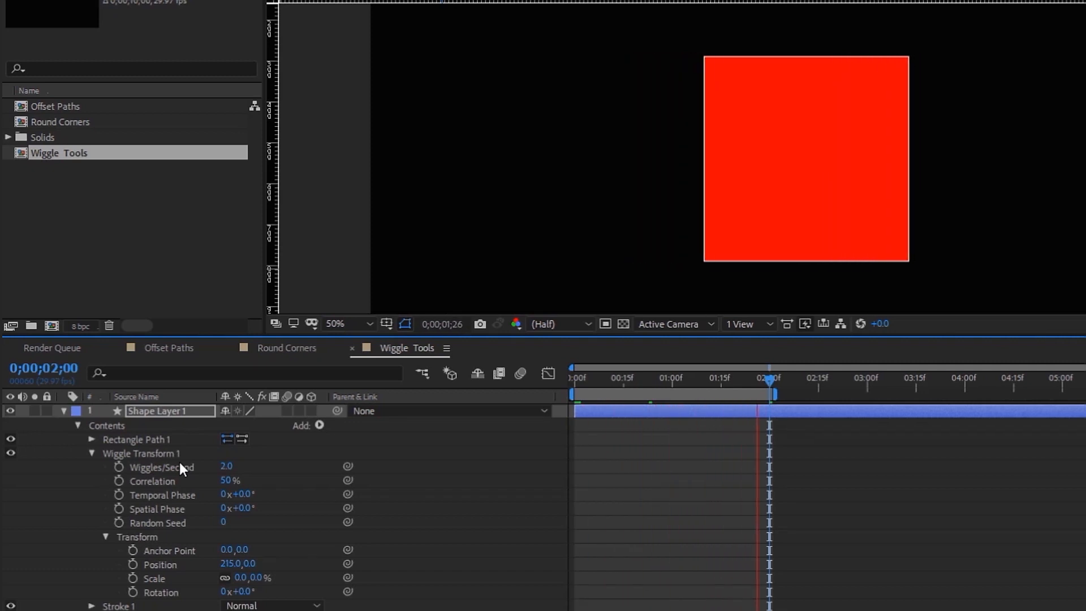
left_click(240, 579)
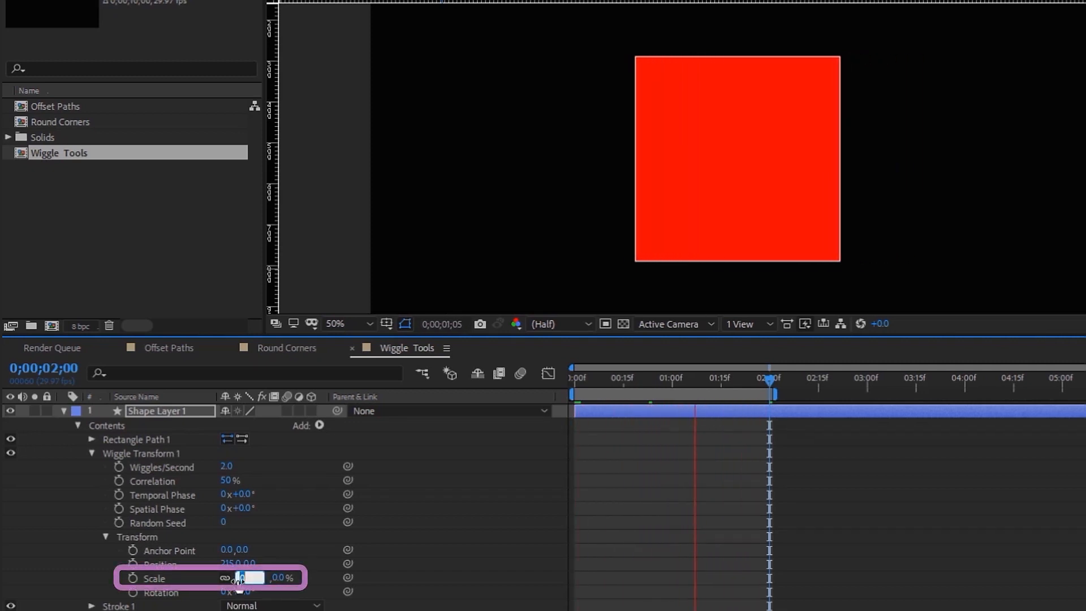
type("150")
key("Return")
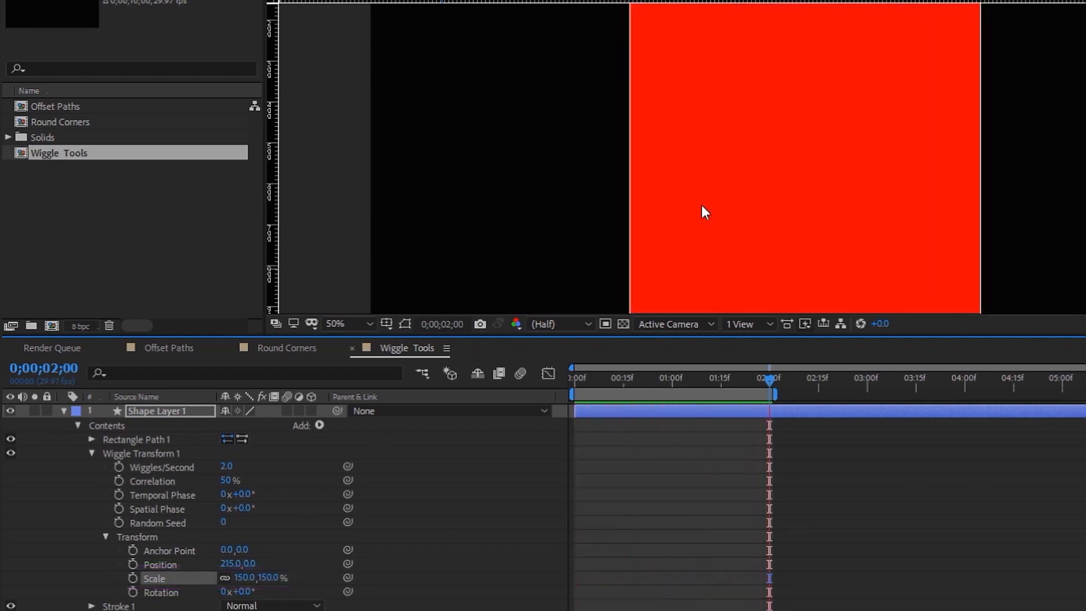
key("space")
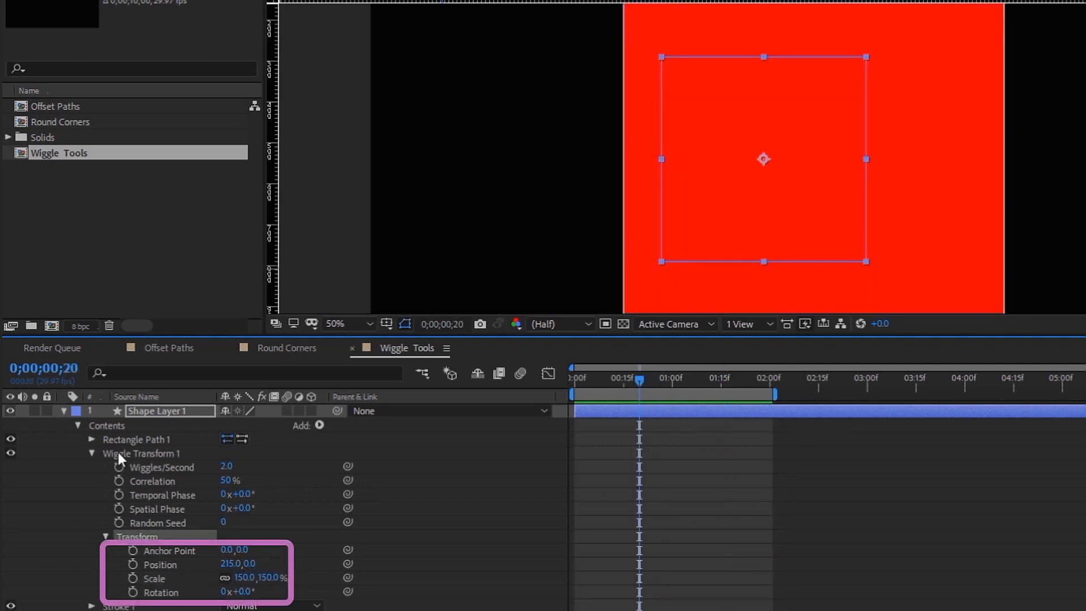
Step: Examine Rectangle Path 1's properties and expand Shape Layer 1's own Transform group to compare with the Wiggle Transform's
left_click(92, 439)
left_click(134, 439)
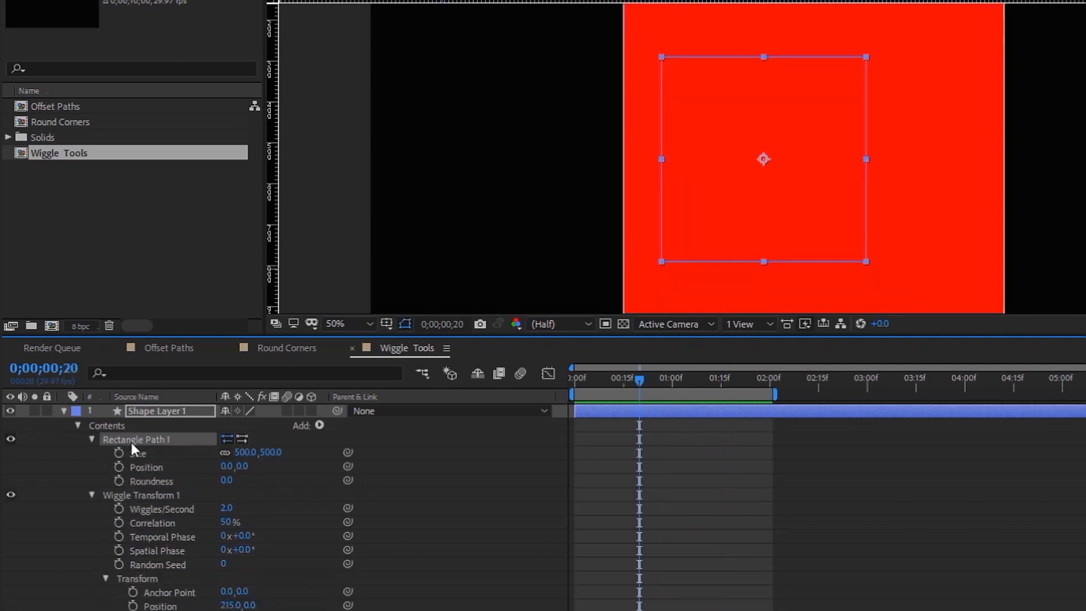
left_click(92, 439)
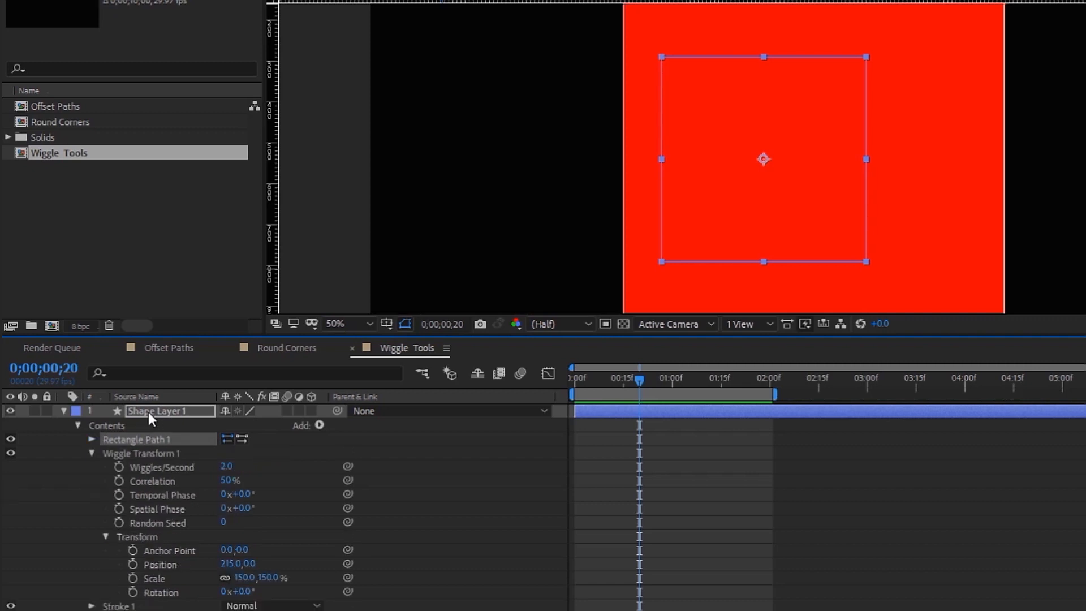
left_click(148, 414)
left_click(77, 567)
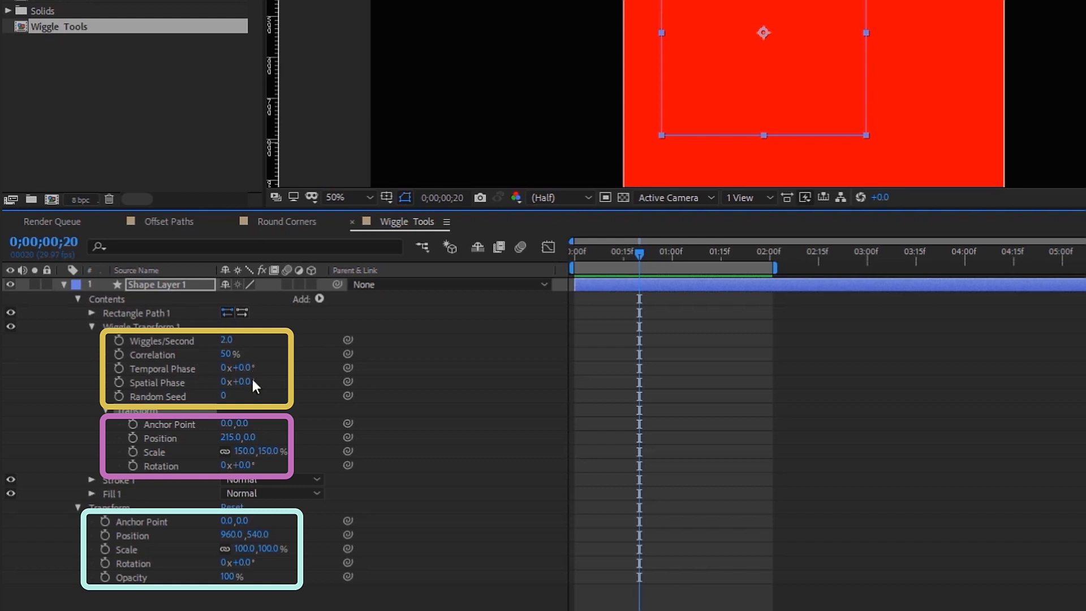
Step: Set Wiggle Transform 1's Spatial Phase to 197°, Temporal Phase to 183° and Random Seed to 116, and preview the animation
left_click_drag(246, 382, 390, 363)
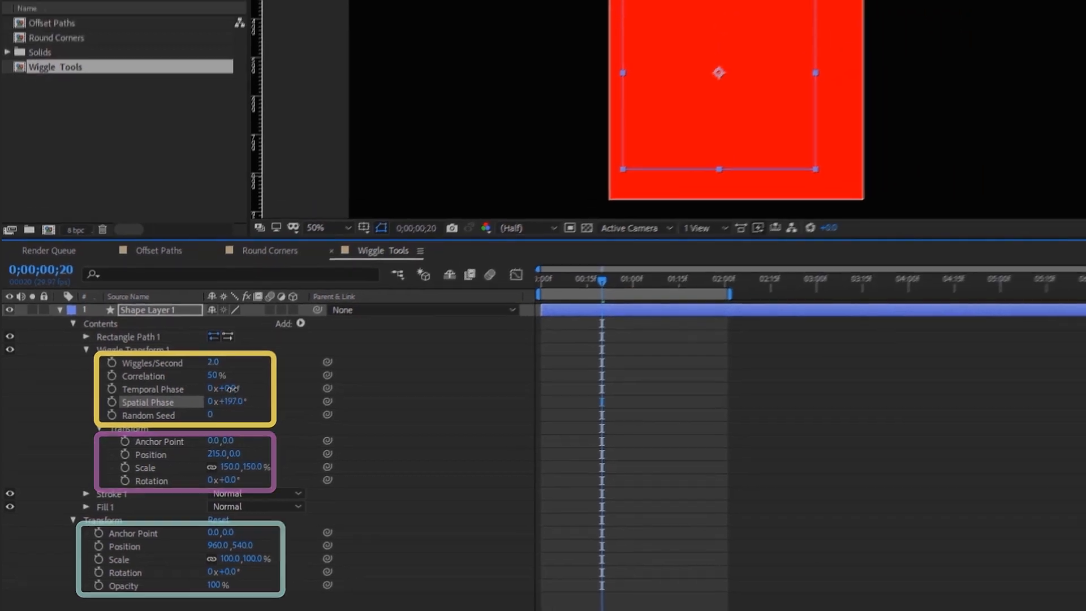
left_click_drag(247, 368, 350, 352)
left_click_drag(215, 407, 273, 421)
key("F2")
key("space")
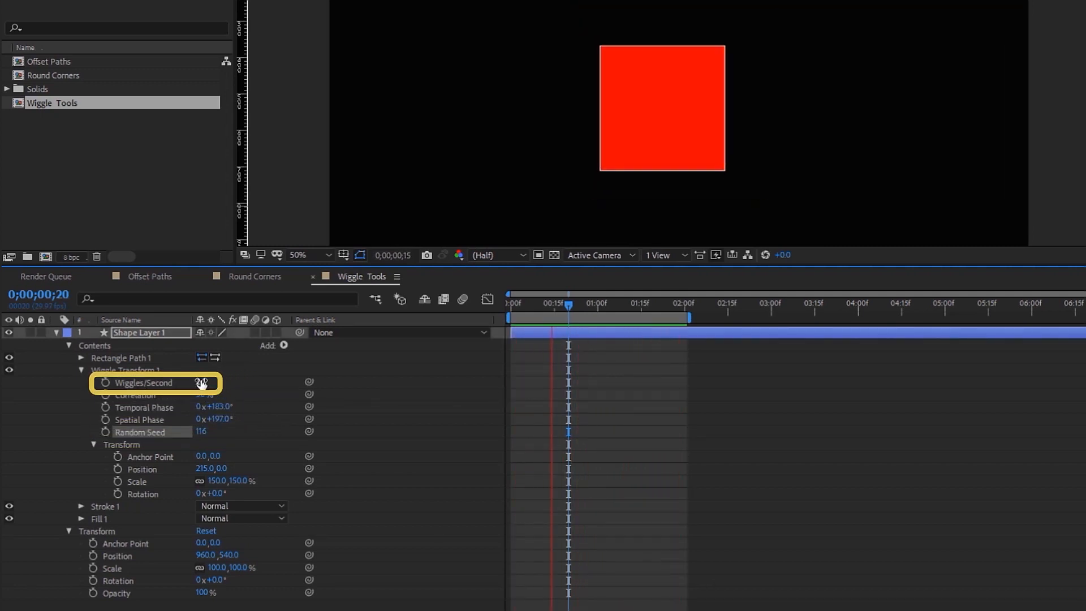
key("space")
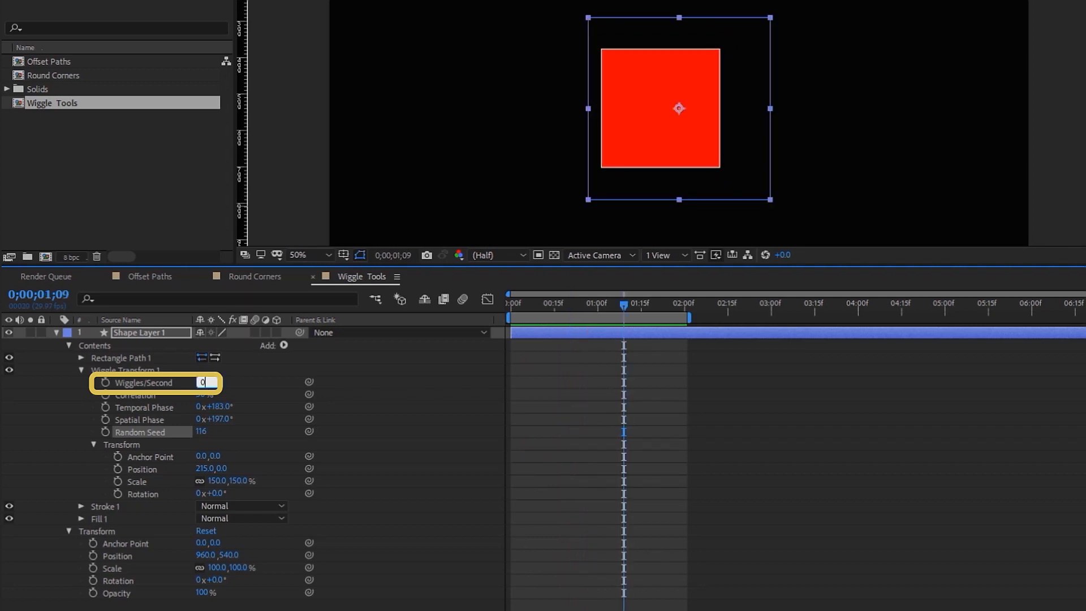
Step: Try setting Wiggle Transform 1's Wiggles/Second to 0 and preview the animation
key("Return")
key("space")
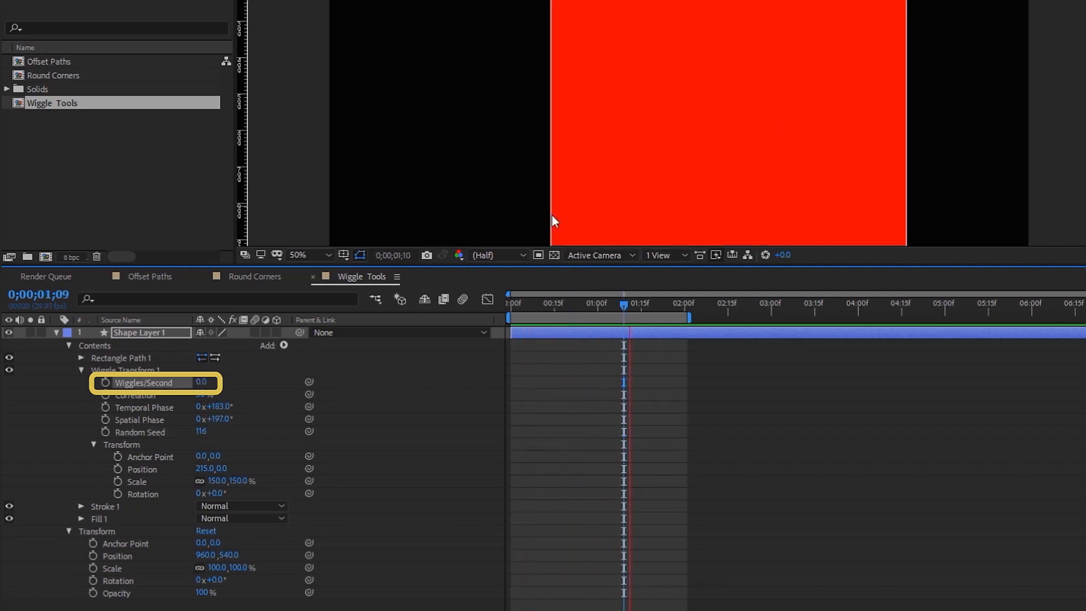
key("space")
Step: Reset the horizontal Position to 0 and the Scale to 0% in Wiggle Transform 1's Transform group
left_click(127, 447)
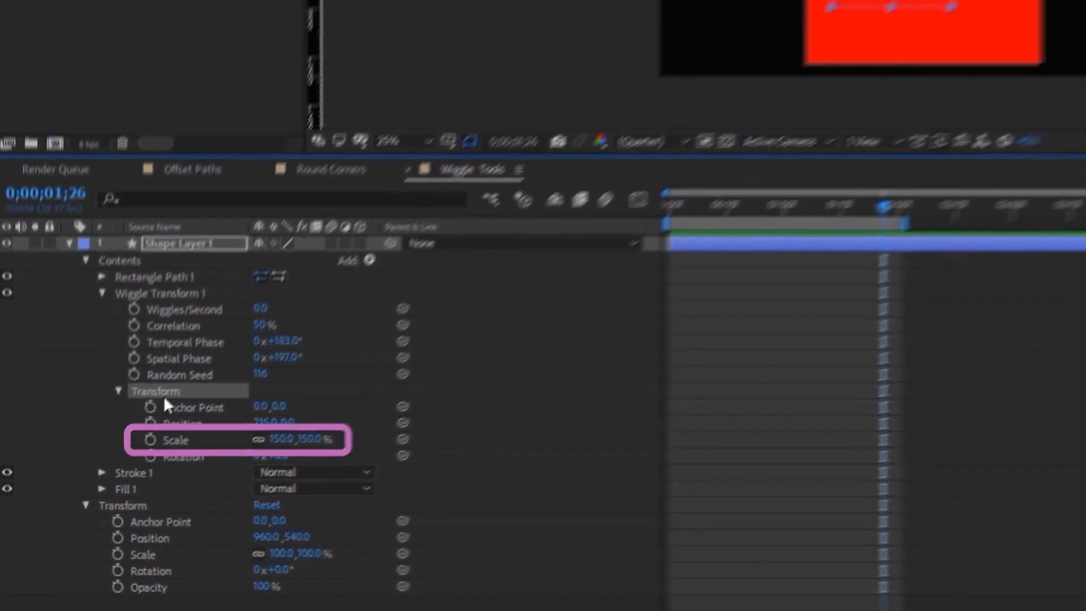
left_click(305, 390)
type("0")
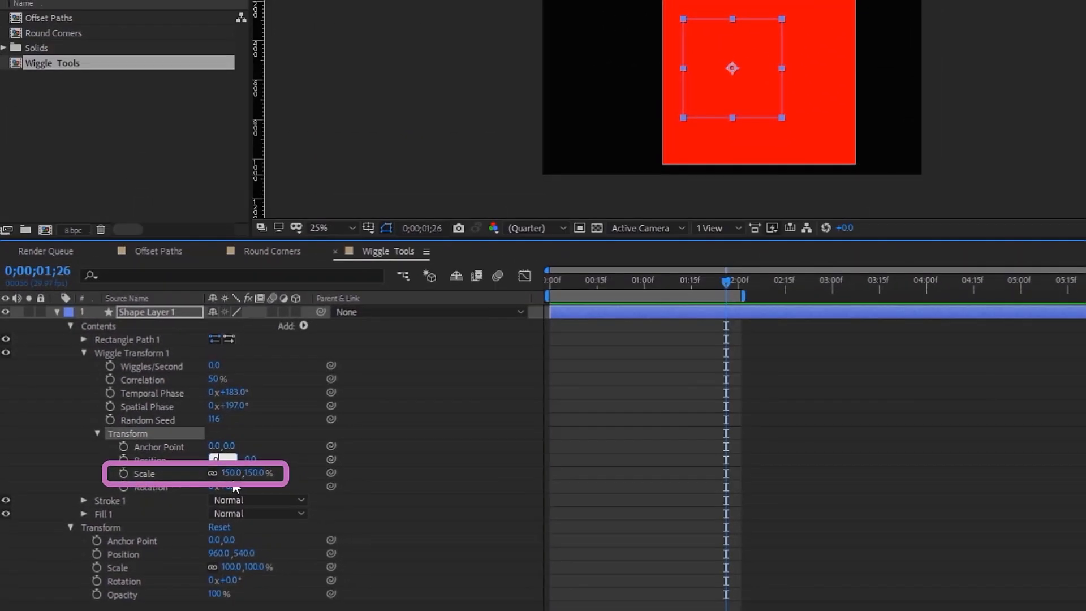
left_click(231, 473)
type("0")
key("Return")
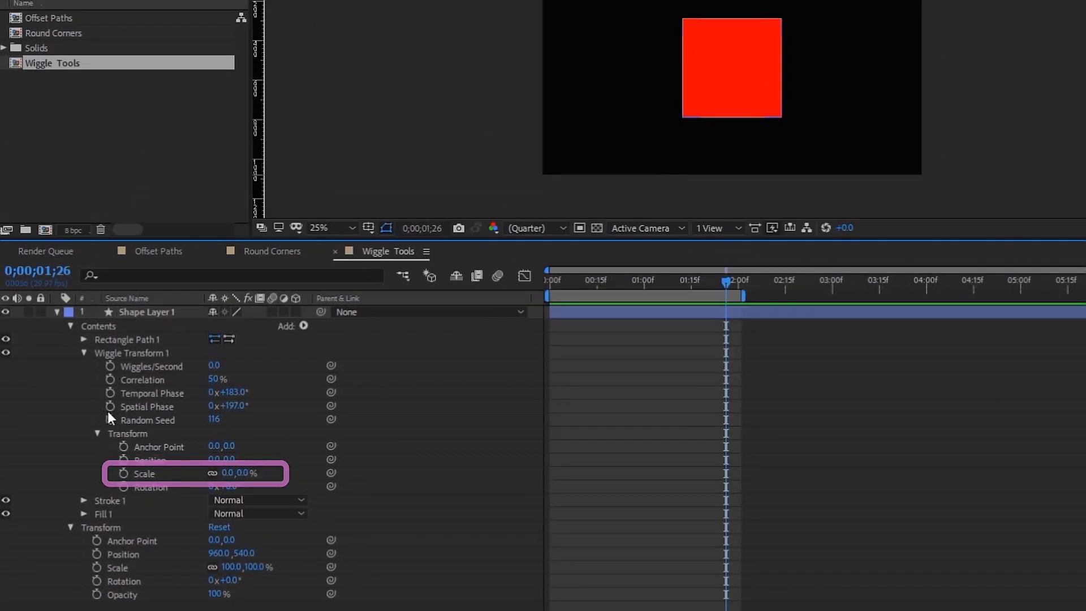
Step: Set Wiggle Transform 1's Rotation to 125° and Wiggles/Second to 2, and preview the rotation wiggle
left_click(108, 340)
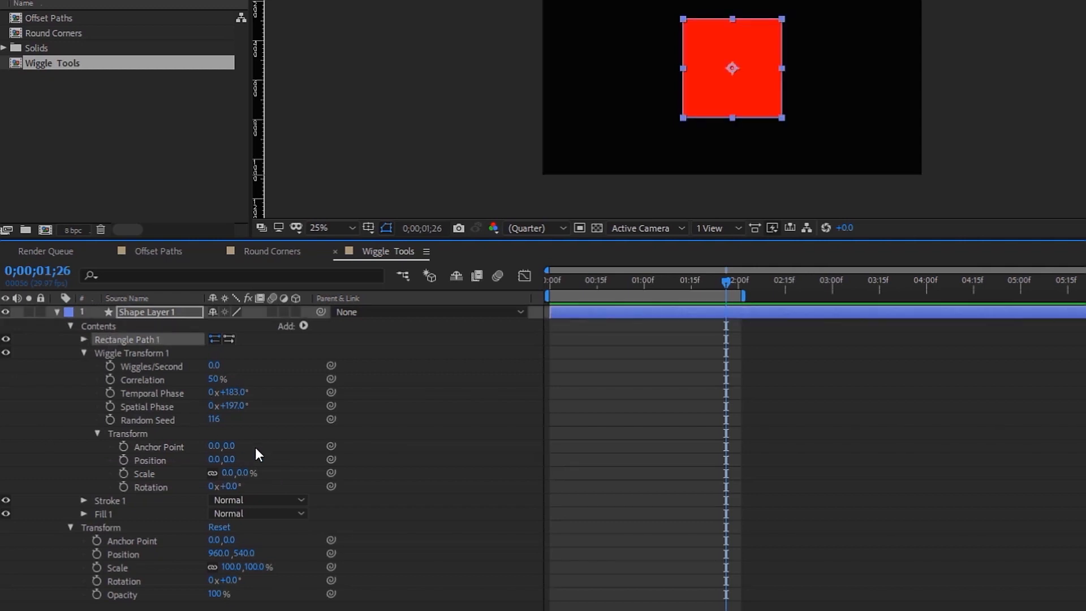
left_click_drag(232, 491, 473, 400)
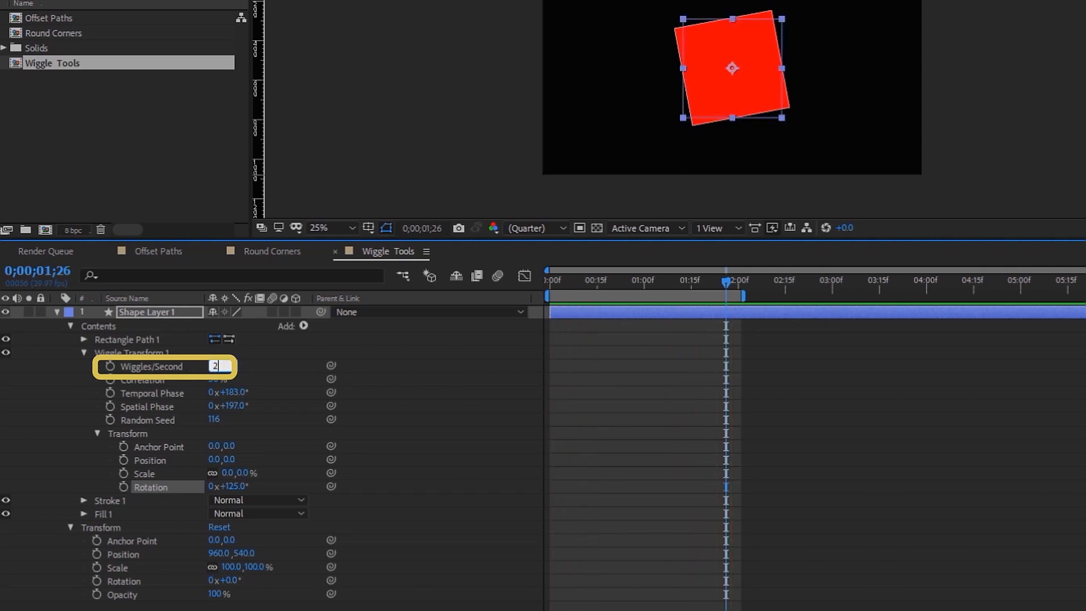
key("Return")
key("space")
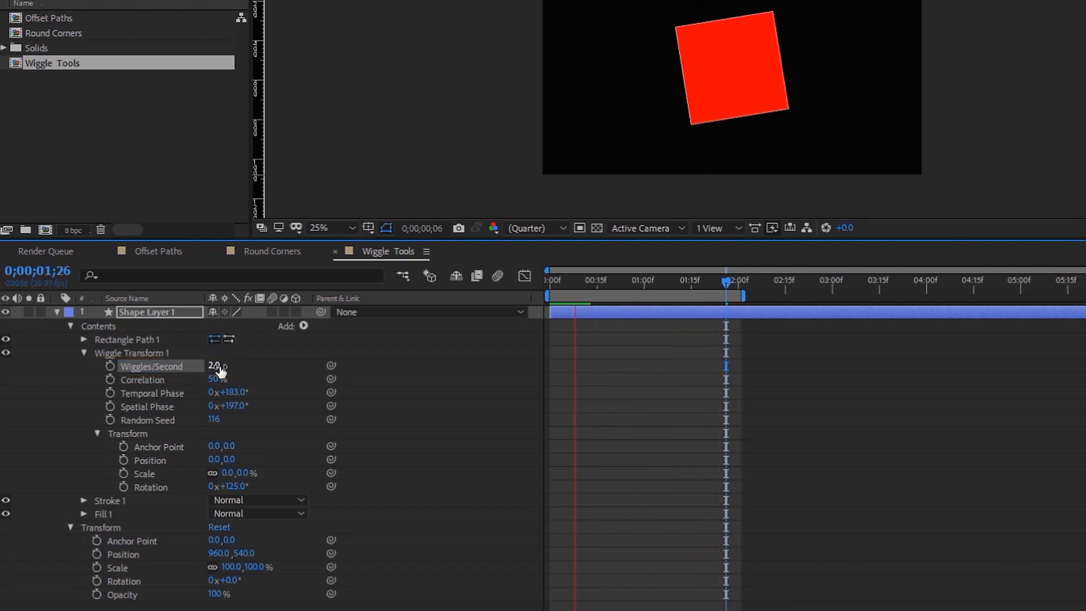
key("space")
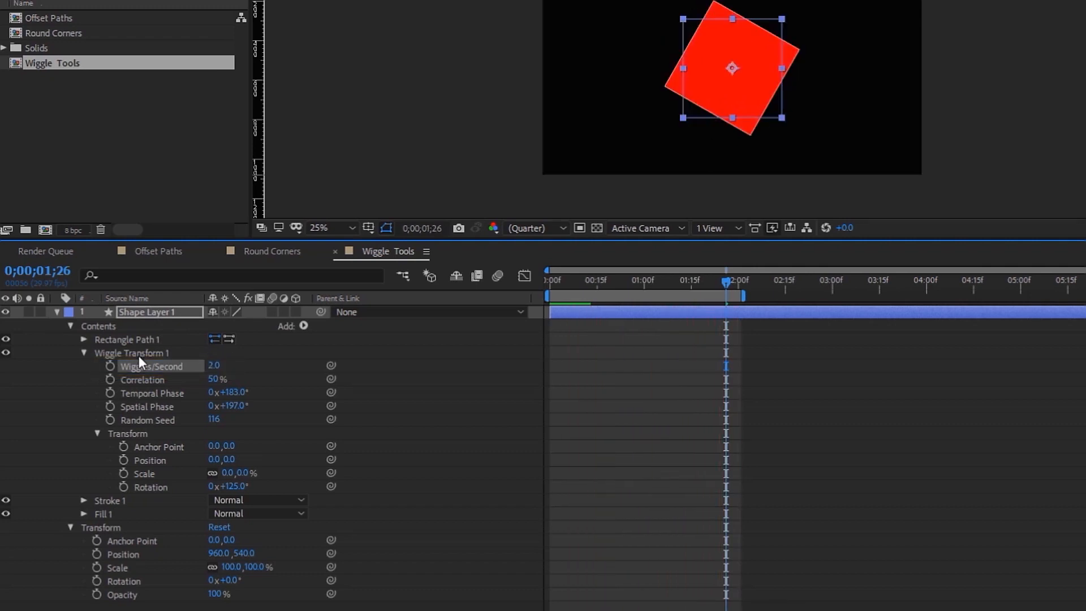
Step: Collapse Wiggle Transform 1, add a Wiggle Paths operator to Shape Layer 1 and expand its properties
left_click(83, 353)
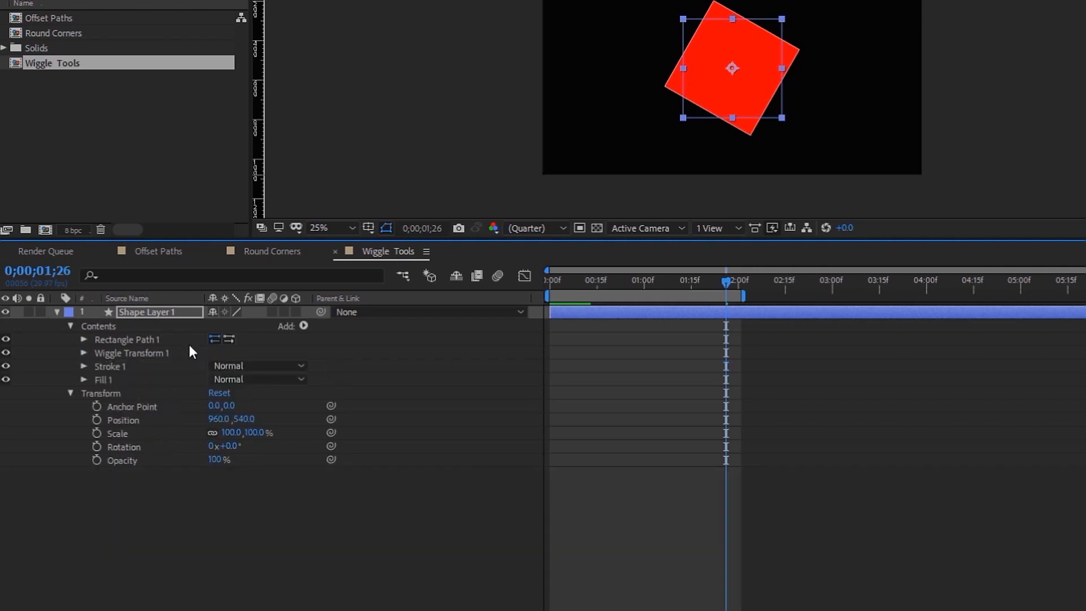
left_click(304, 325)
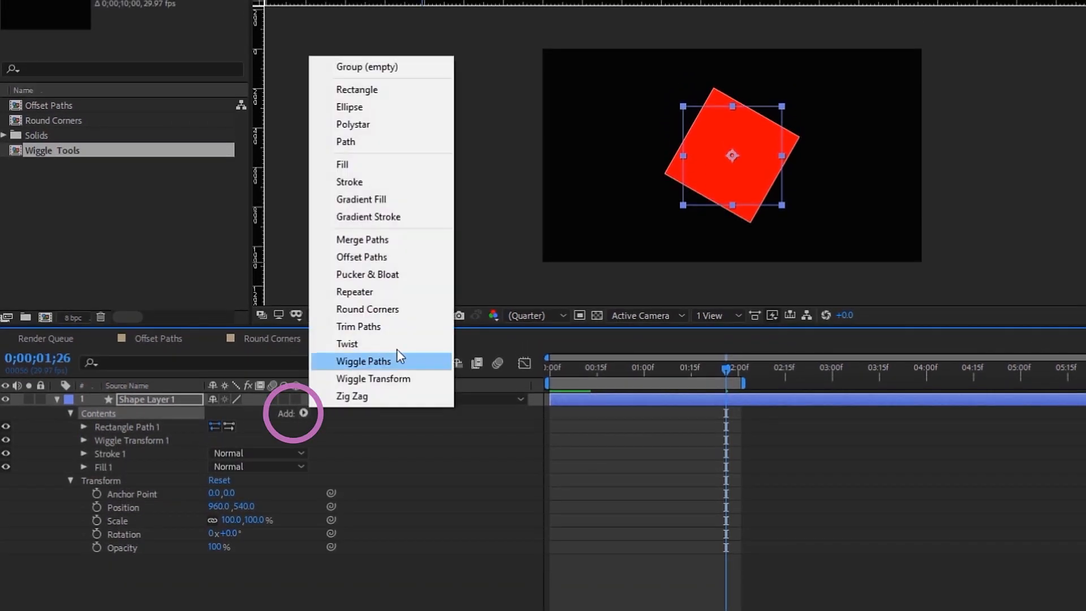
left_click(365, 361)
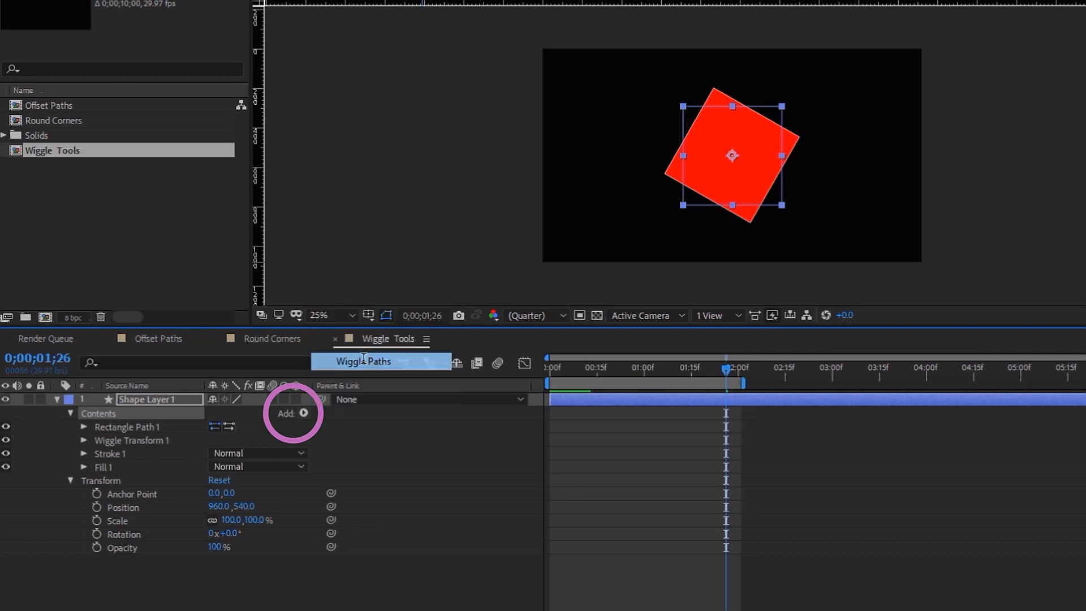
left_click(84, 384)
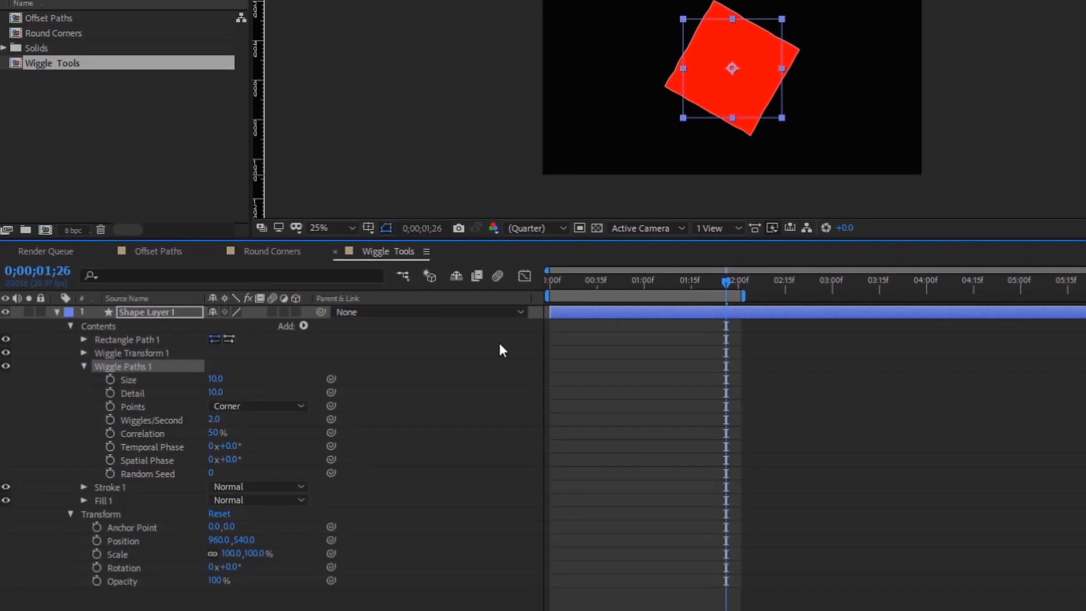
Step: Set Wiggle Paths 1's Size to 86, Detail to 51, Points to Smooth and Wiggles/Second to 5
left_click_drag(229, 386, 266, 371)
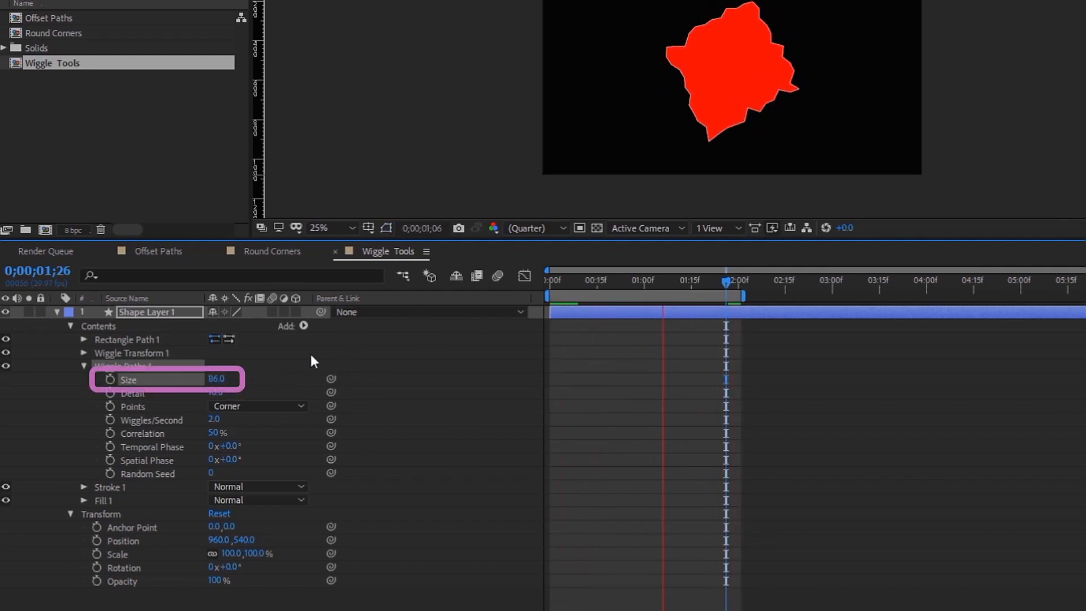
left_click_drag(229, 393, 338, 391)
left_click(260, 407)
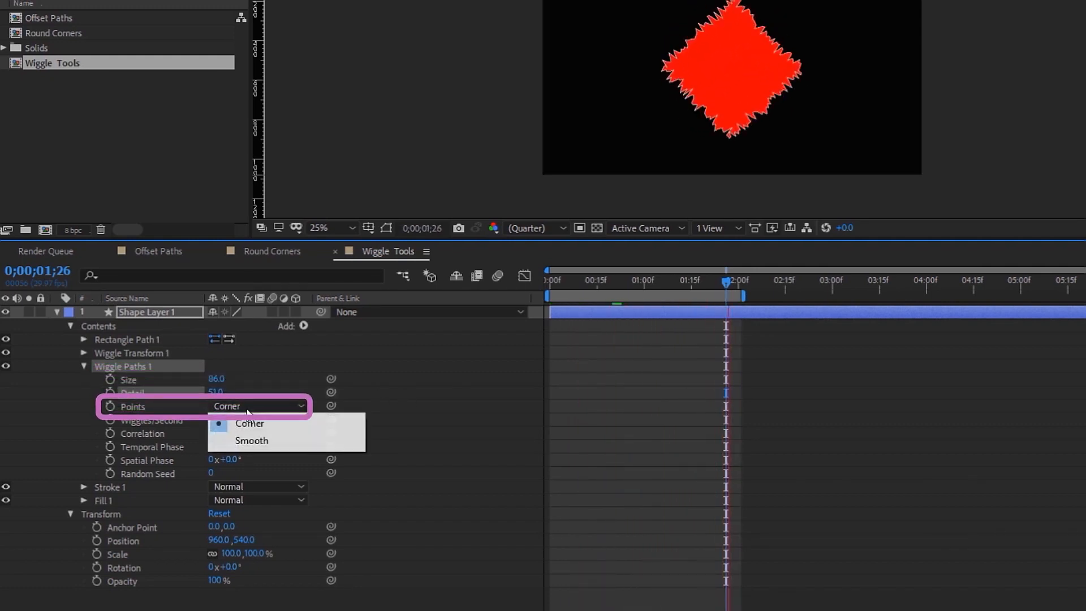
left_click(253, 440)
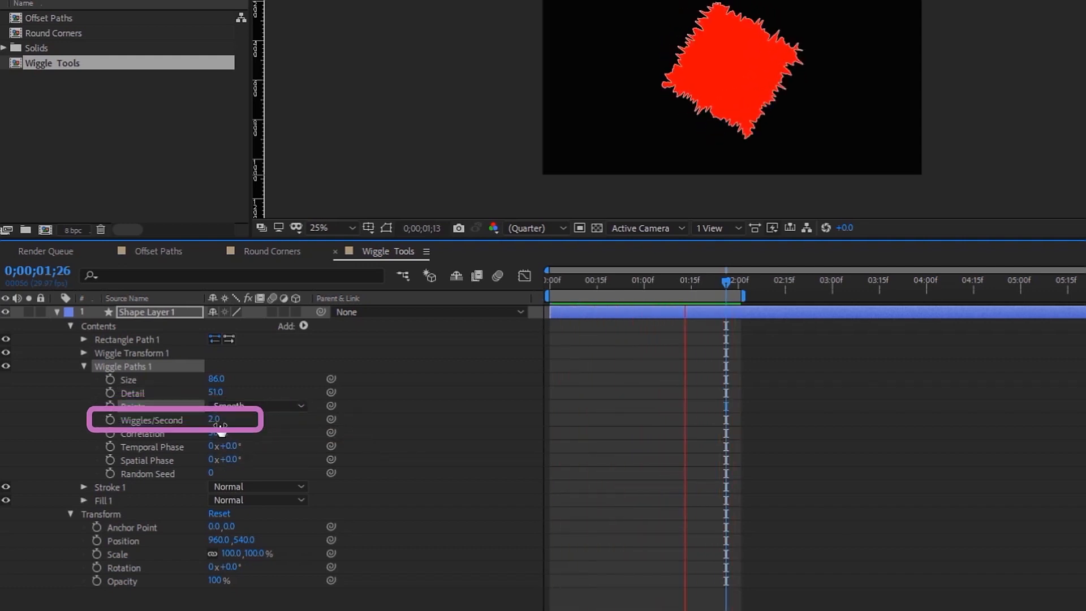
left_click(214, 422)
type("5")
key("Return")
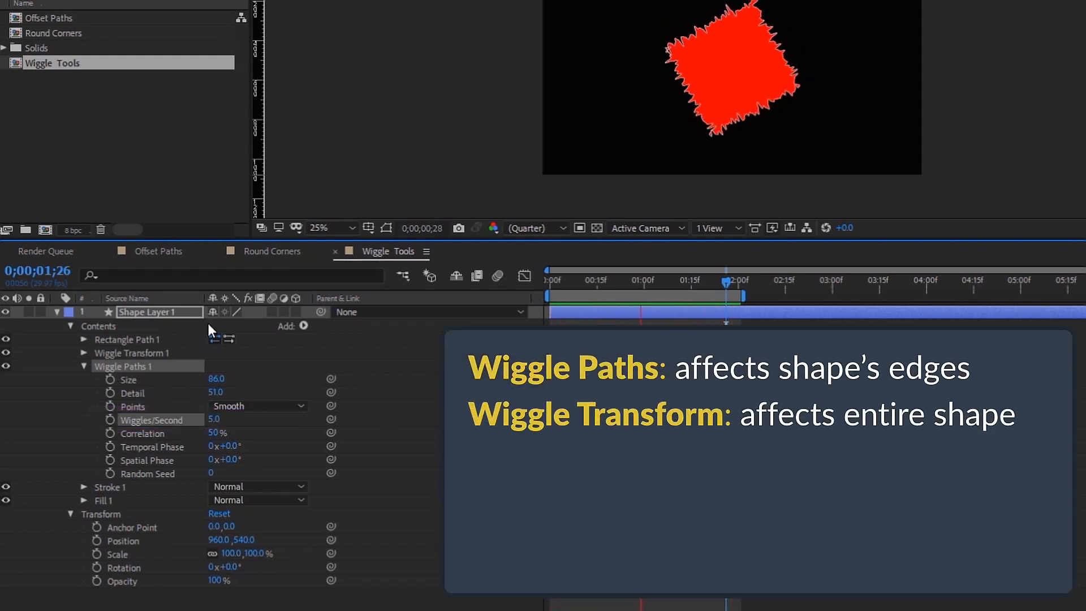
Step: Collapse Wiggle Paths 1, move Wiggle Transform 1 below it in the layer's contents and expand the moved operator
left_click(128, 351)
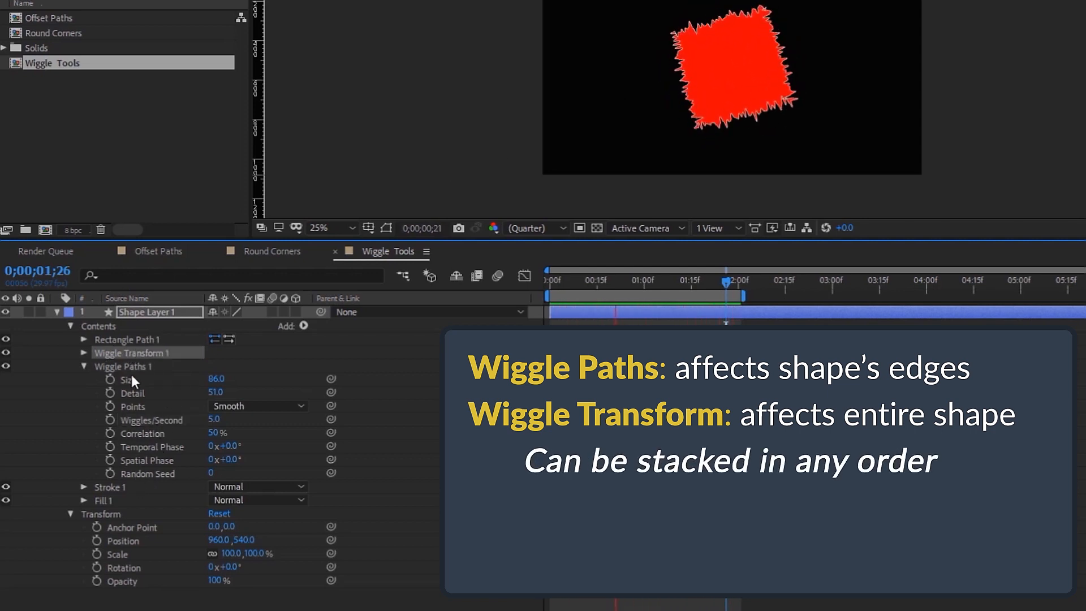
left_click(83, 363)
left_click_drag(118, 355, 114, 371)
left_click(83, 366)
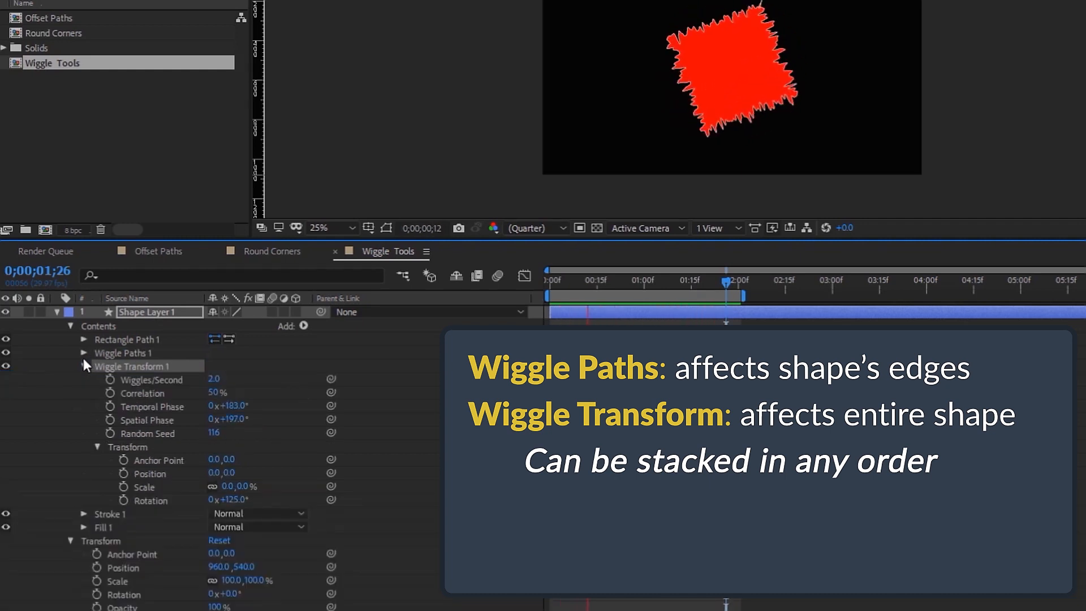
Step: Expand Wiggle Paths 1 and compare its Wiggles/Second property with the one in Wiggle Transform 1
left_click(84, 353)
left_click(141, 355)
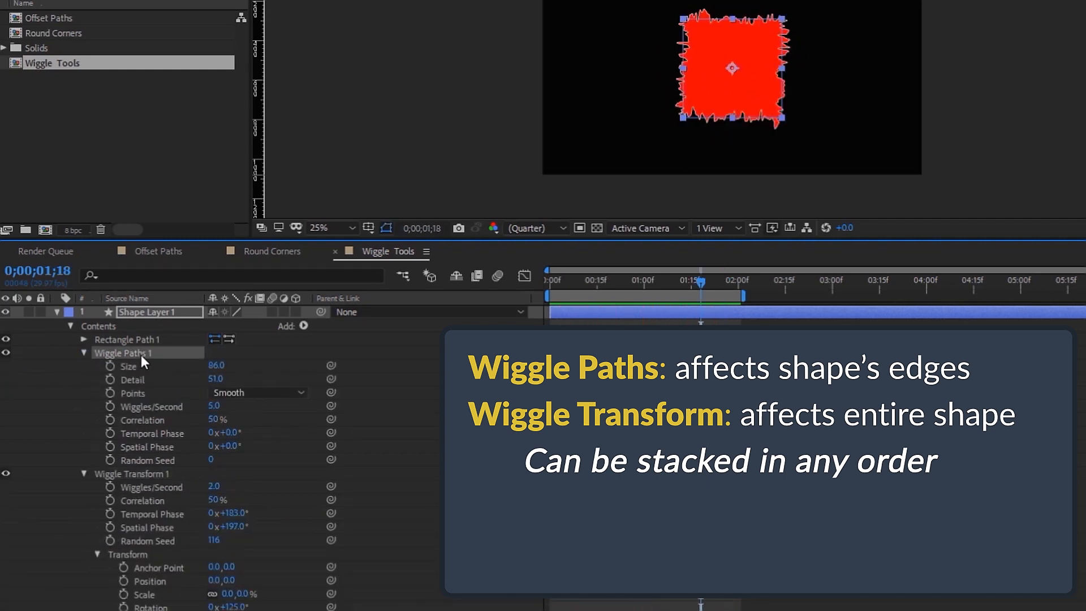
left_click(142, 474)
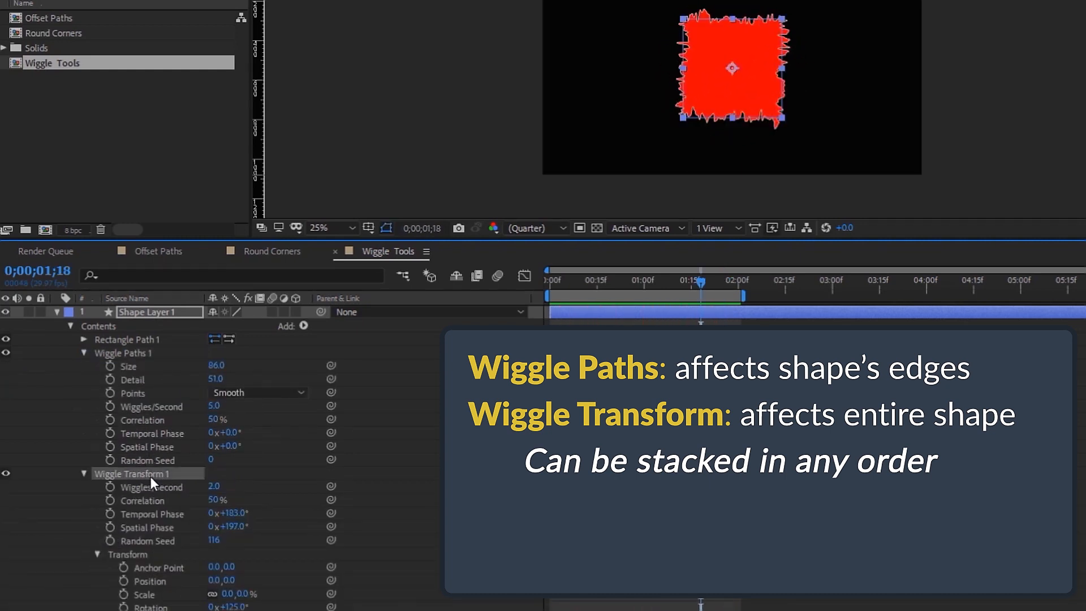
left_click(143, 410)
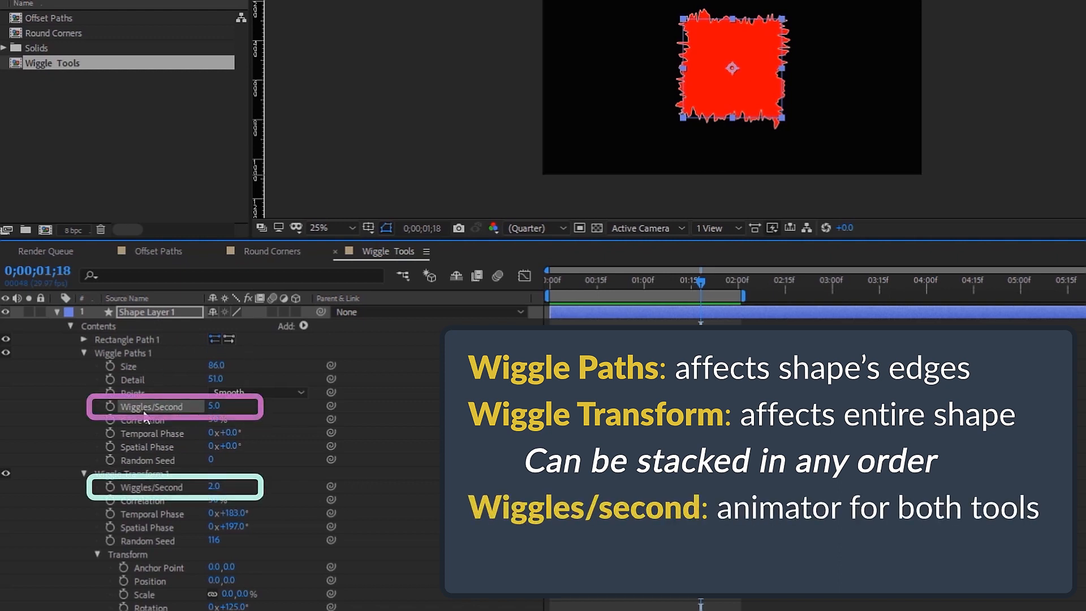
Step: Collapse Wiggle Paths 1 and set Wiggle Transform 1's Position to 55, 49 and its Scale to 5%
left_click(84, 353)
left_click(138, 365)
left_click_drag(214, 473, 251, 469)
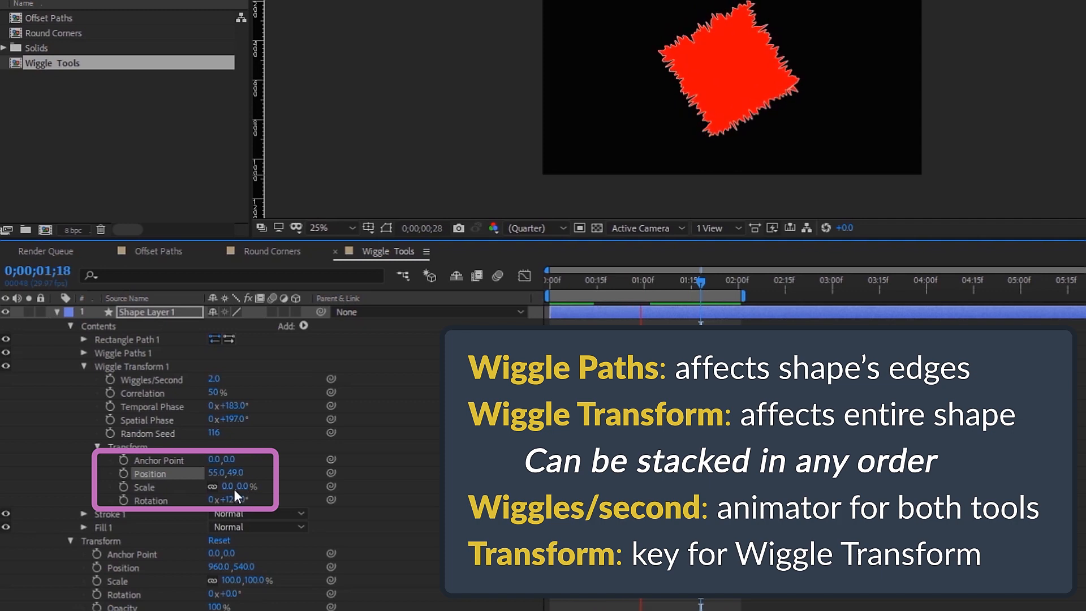
type("5.0")
key("Return")
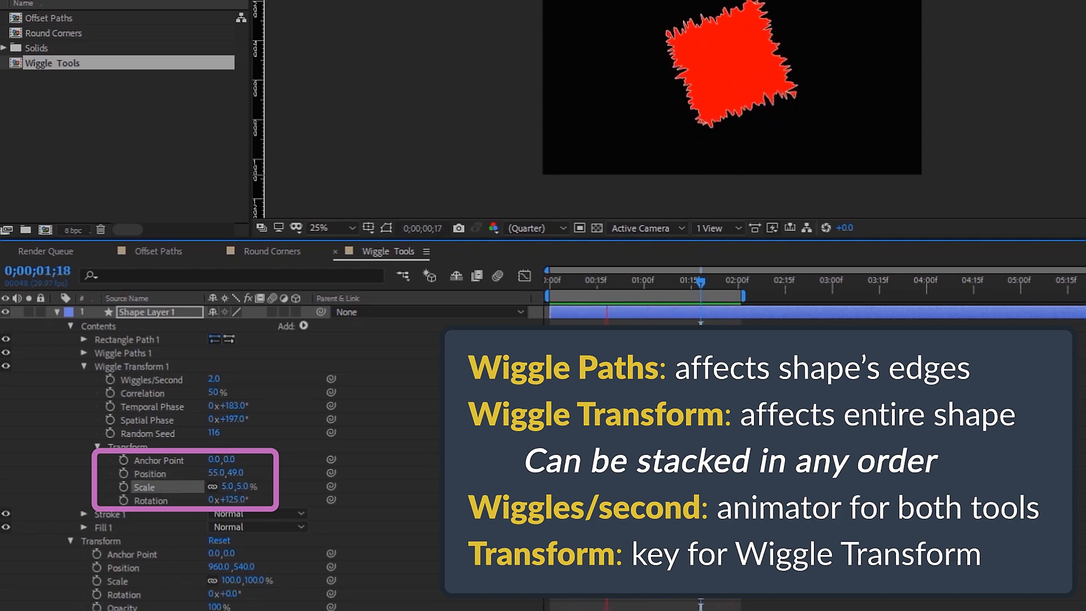